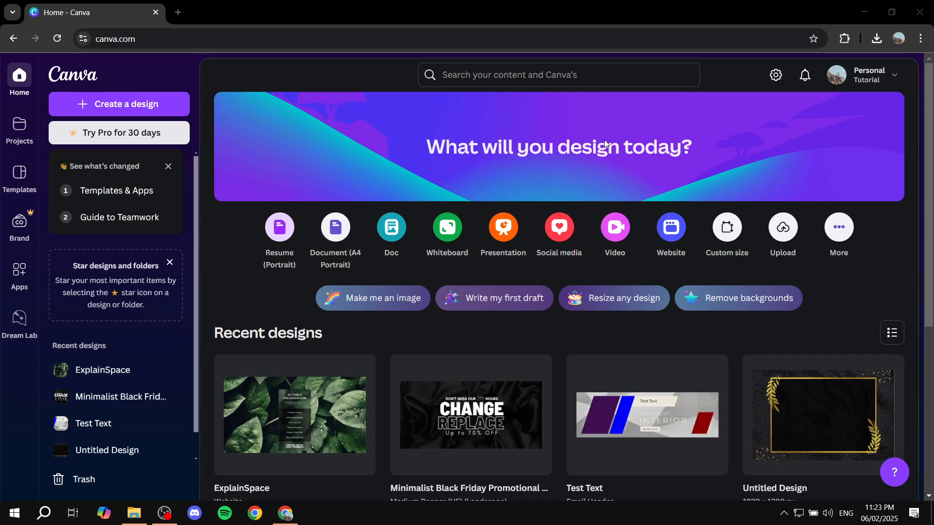
Step: Search the Canva templates for "Website"
click(509, 77)
text(Website)
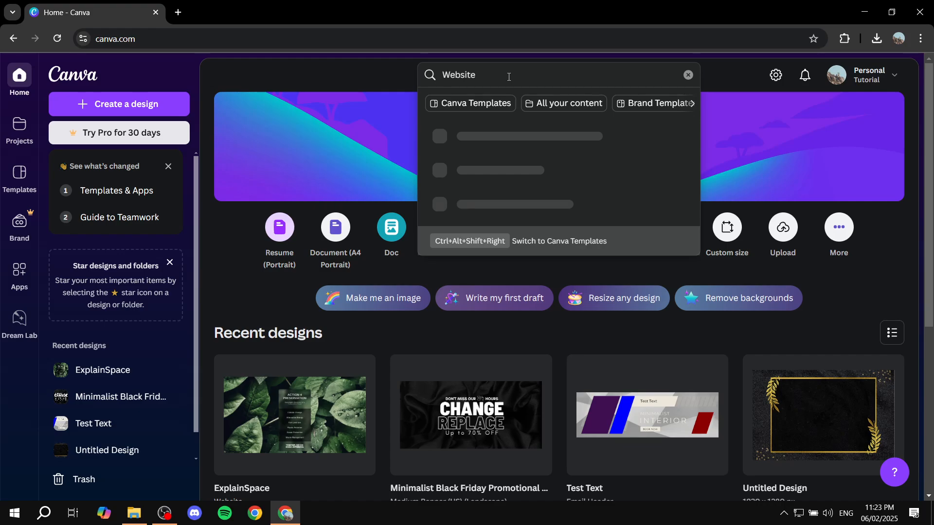
click(474, 107)
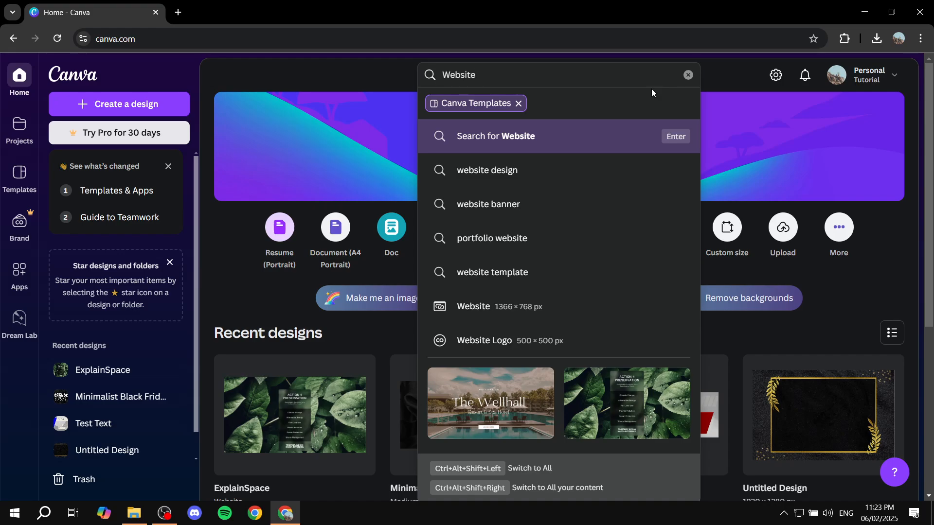
key(Return)
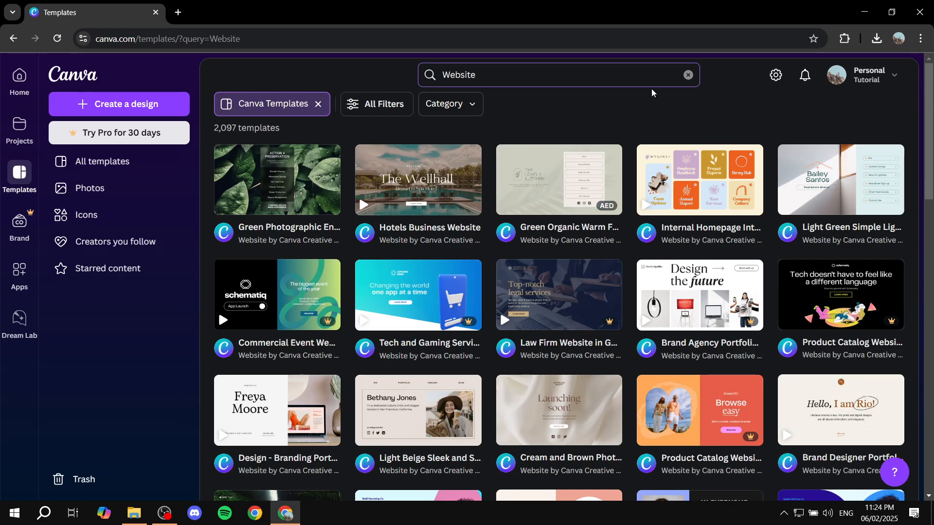
Step: Start a new design from the Photography Portfolio Website in Grey Black Light Experimental Style template
mouse_move(441, 195)
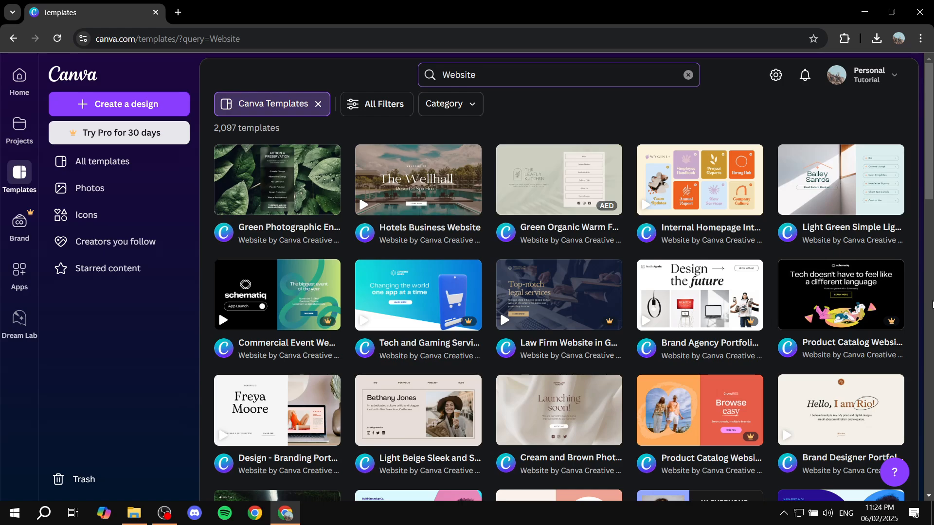
right_click(179, 227)
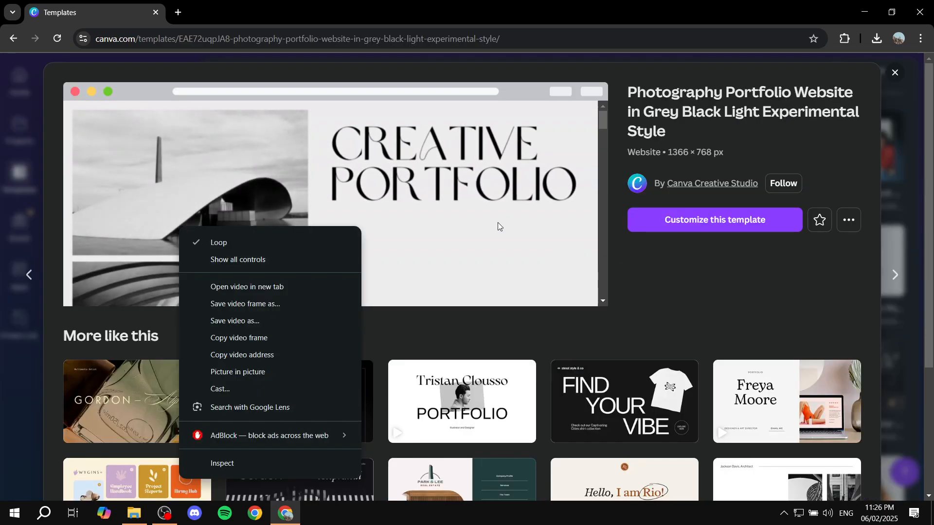
click(687, 224)
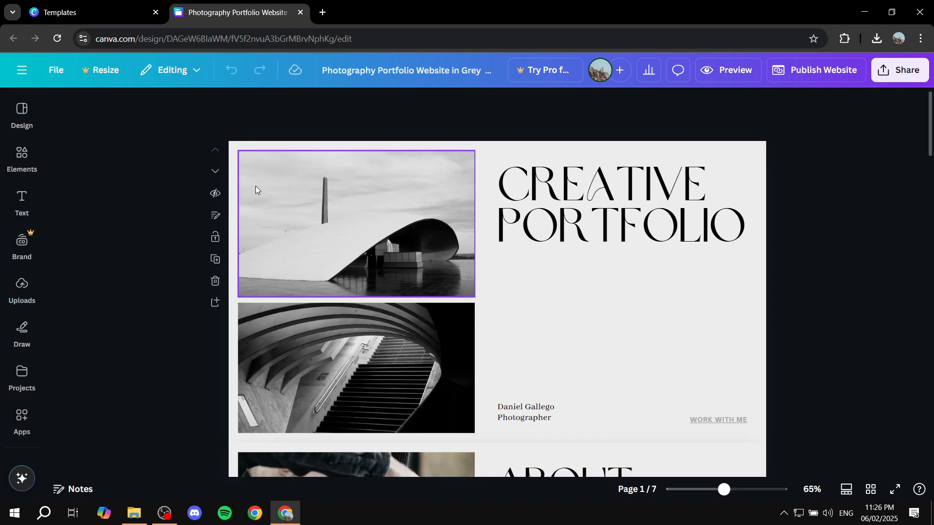
Step: Return to the Canva home page and reopen the Photography Portfolio website from the recent designs
click(234, 38)
text(c)
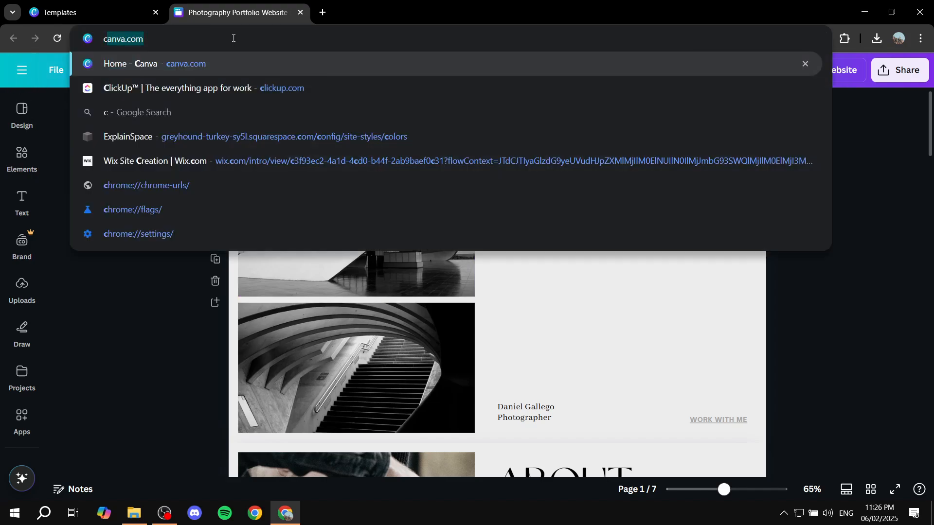
key(Return)
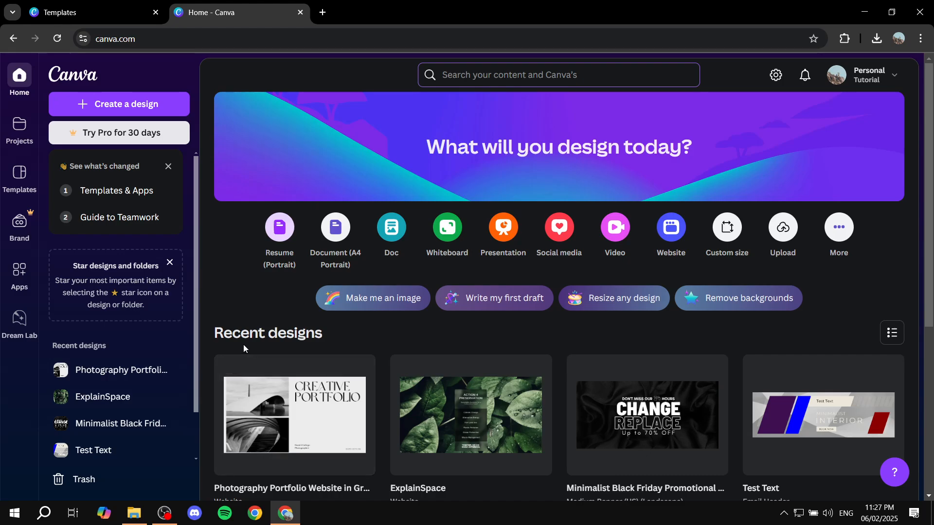
scroll(243, 344, down, 1)
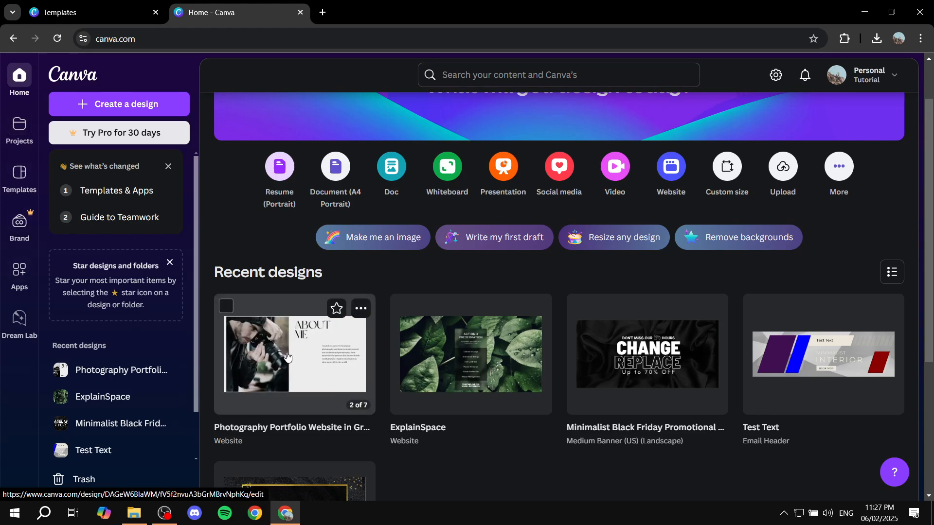
click(287, 357)
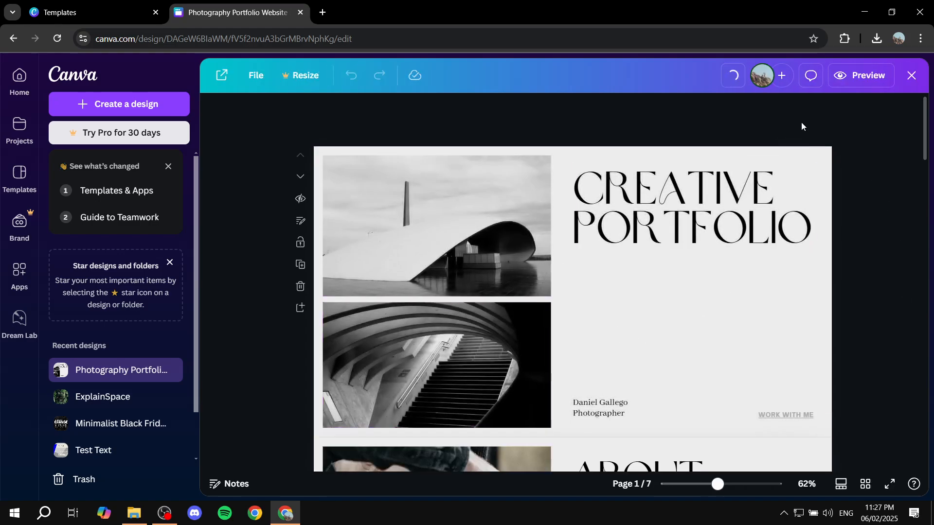
Step: Look through all pages of the portfolio website, from the title page to the contact page and back
click(759, 204)
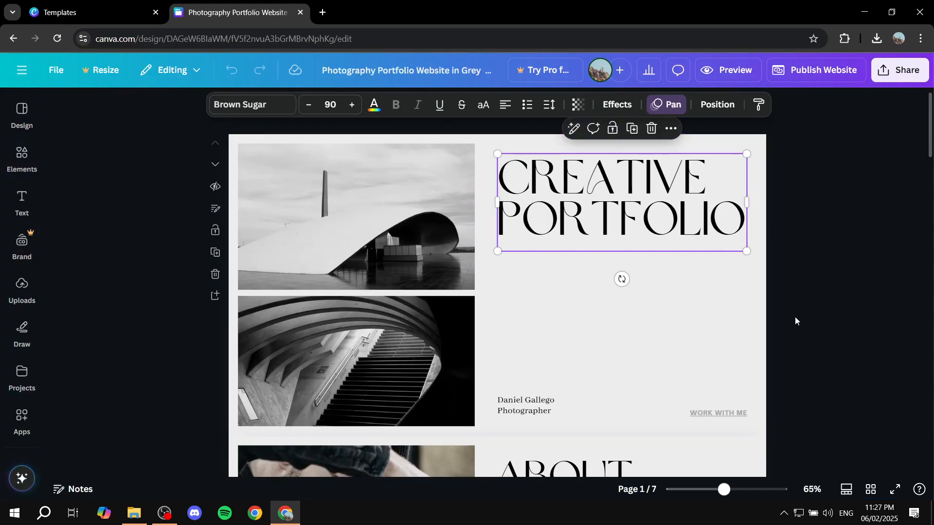
click(892, 255)
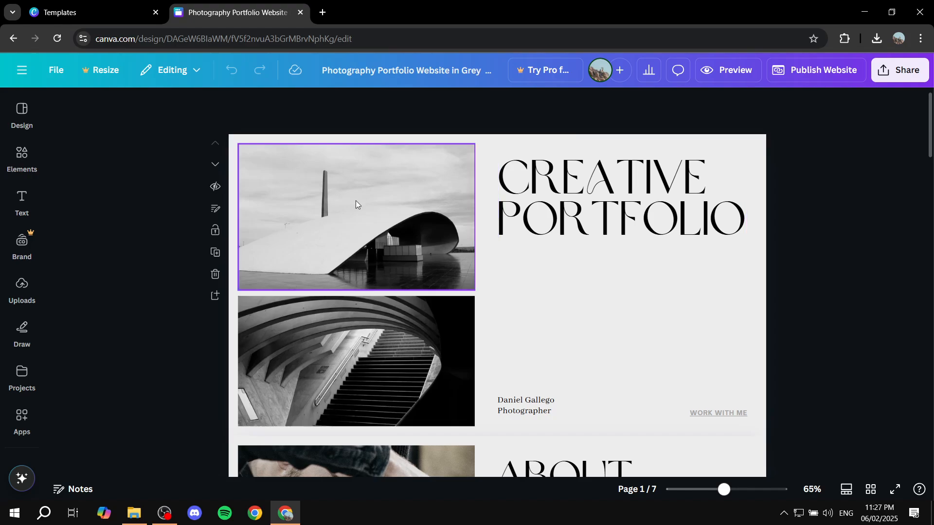
scroll(458, 219, down, 6)
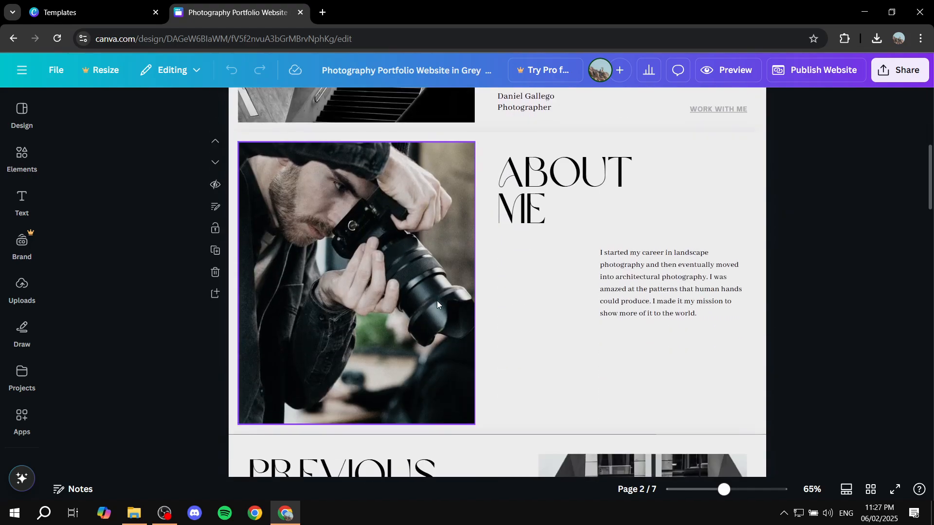
scroll(495, 250, down, 5)
scroll(568, 235, down, 5)
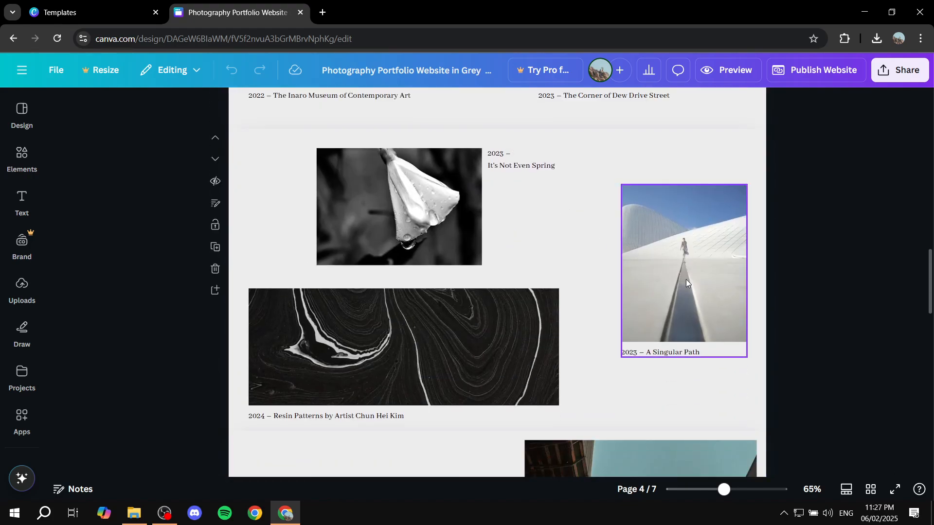
scroll(662, 295, down, 10)
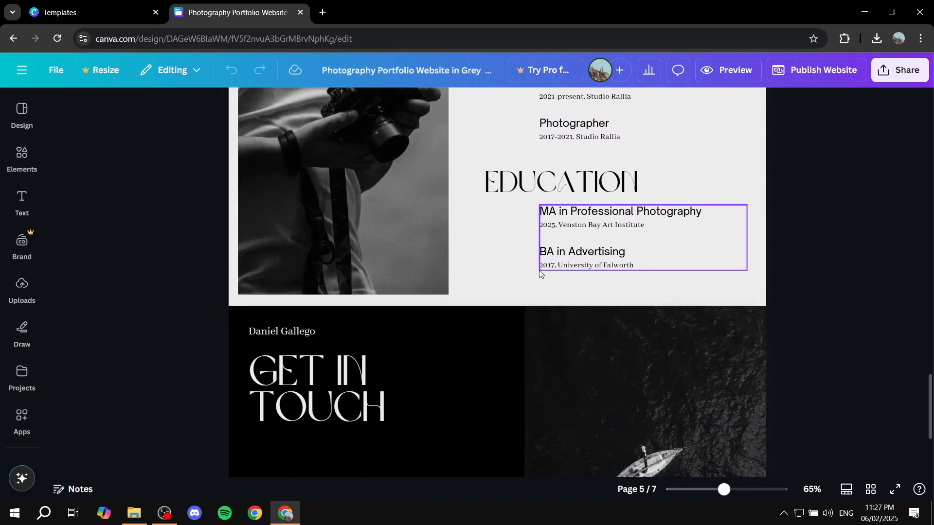
scroll(564, 243, down, 3)
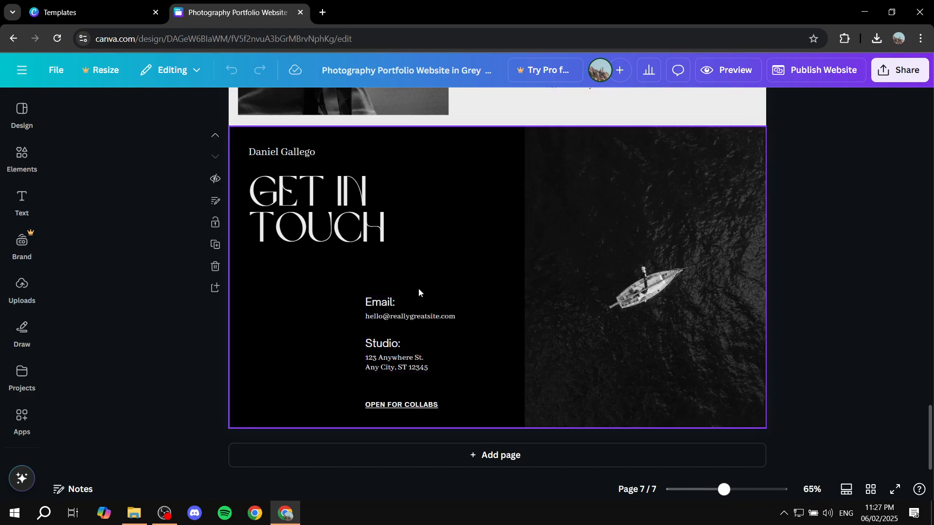
scroll(472, 333, up, 5)
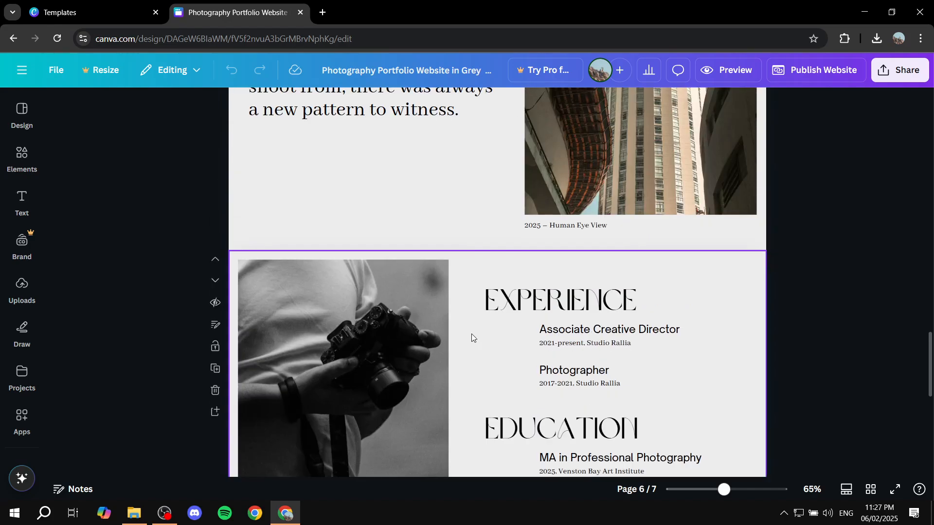
scroll(472, 334, up, 20)
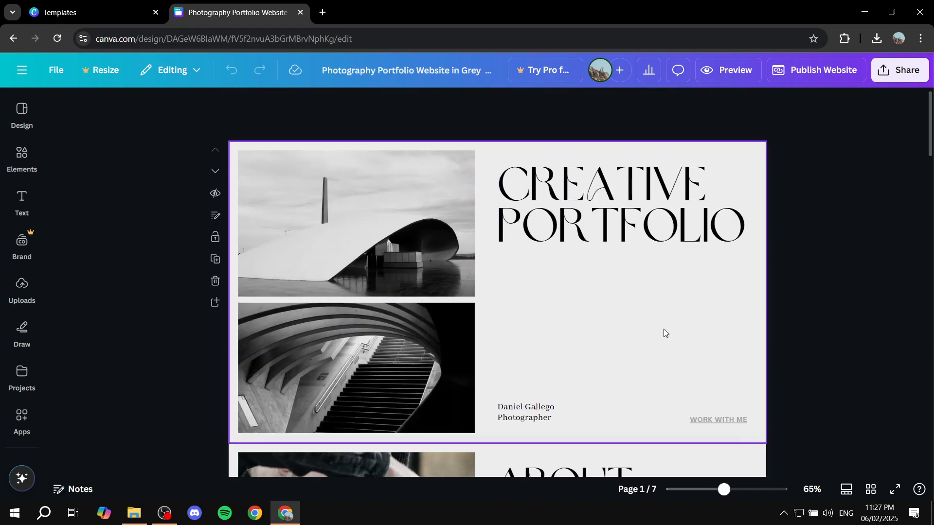
scroll(631, 387, down, 7)
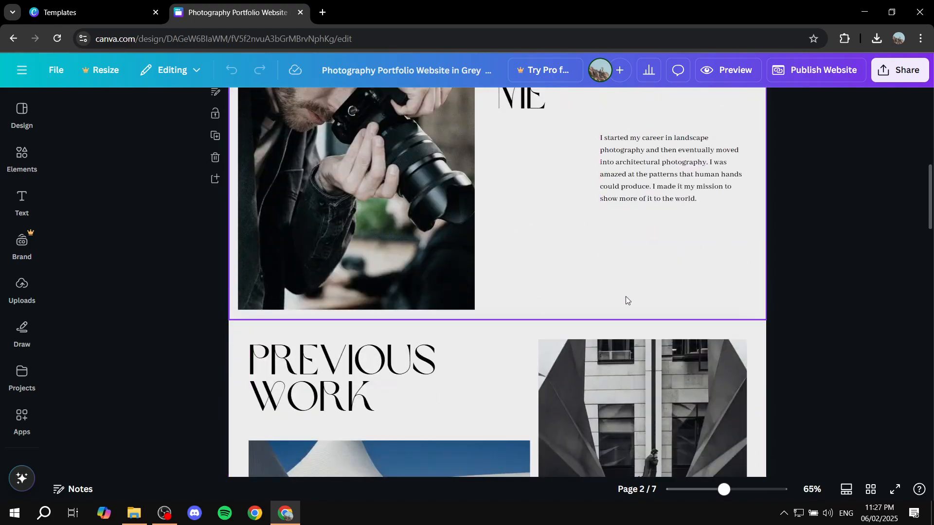
scroll(680, 269, up, 6)
scroll(554, 213, up, 2)
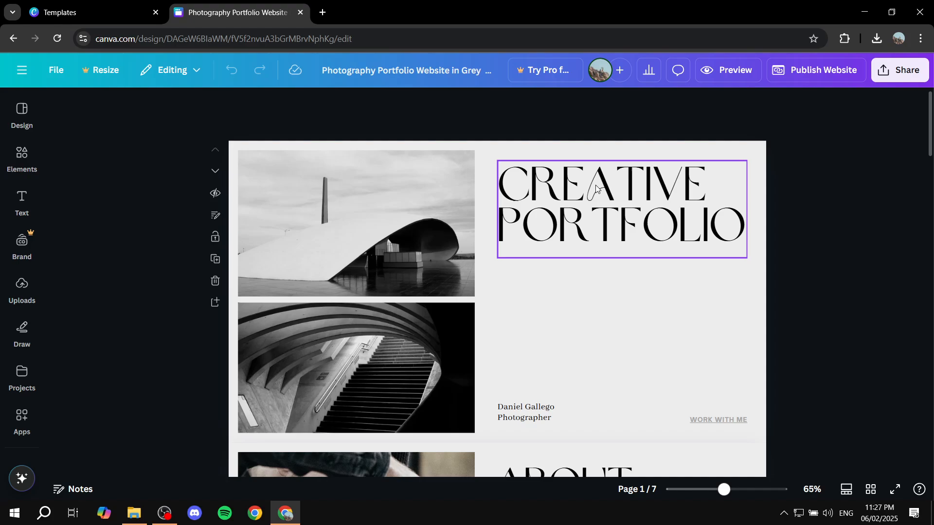
Step: View the text effects available for the CREATIVE PORTFOLIO heading without applying any
click(599, 200)
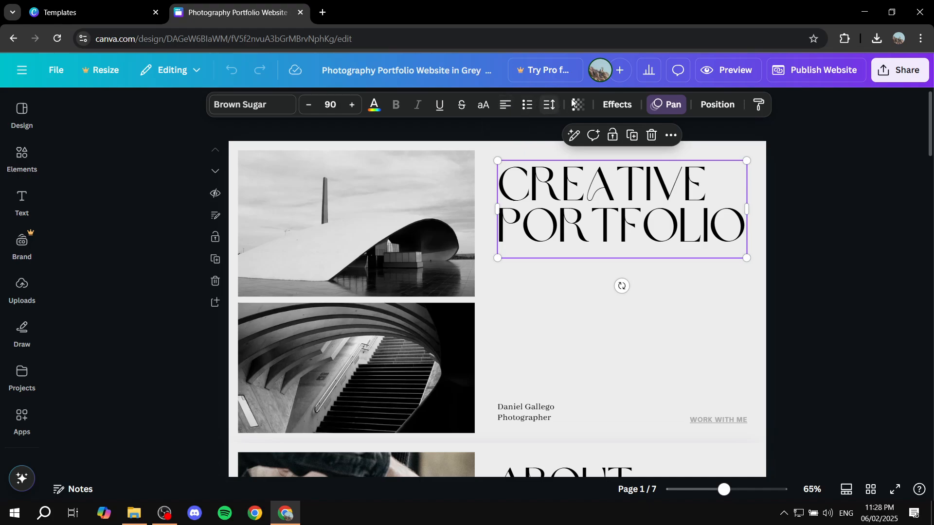
click(620, 111)
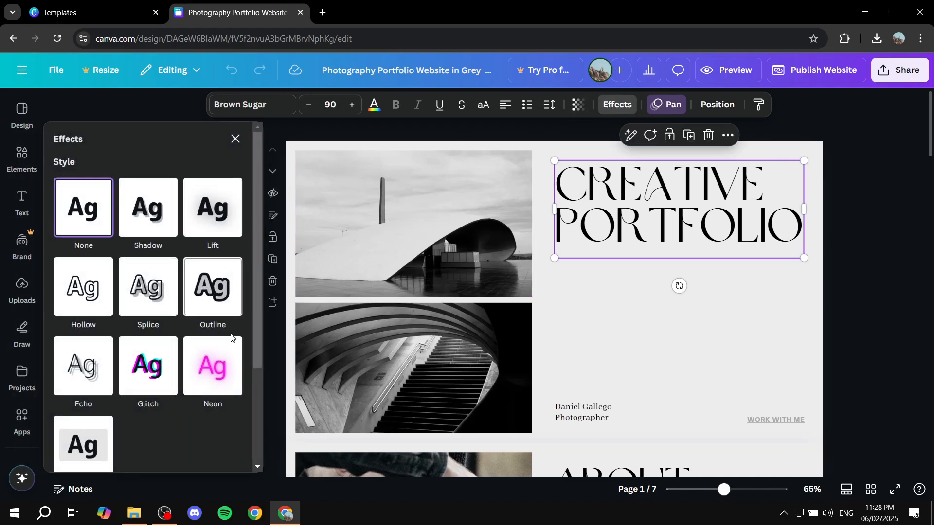
click(235, 140)
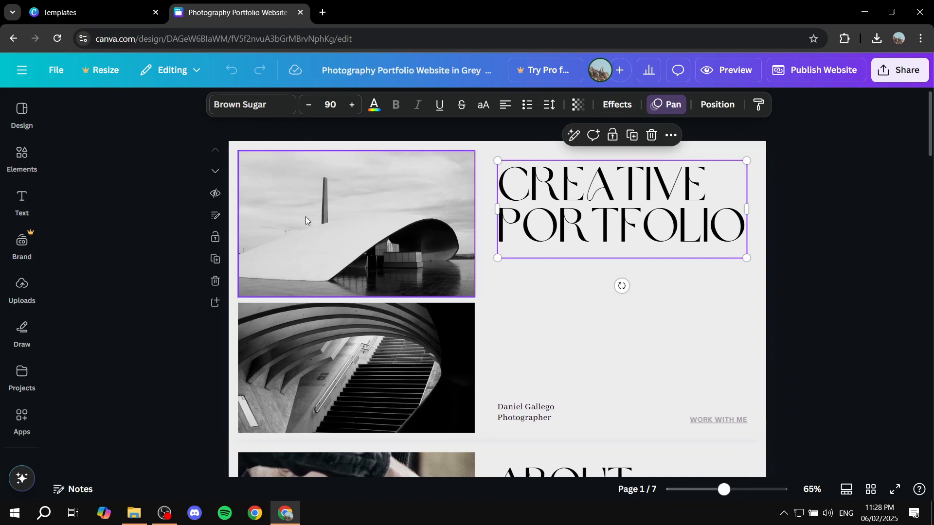
Step: Replace the CREATIVE PORTFOLIO heading text on the first page with "EXPLAINED"
double_click(649, 219)
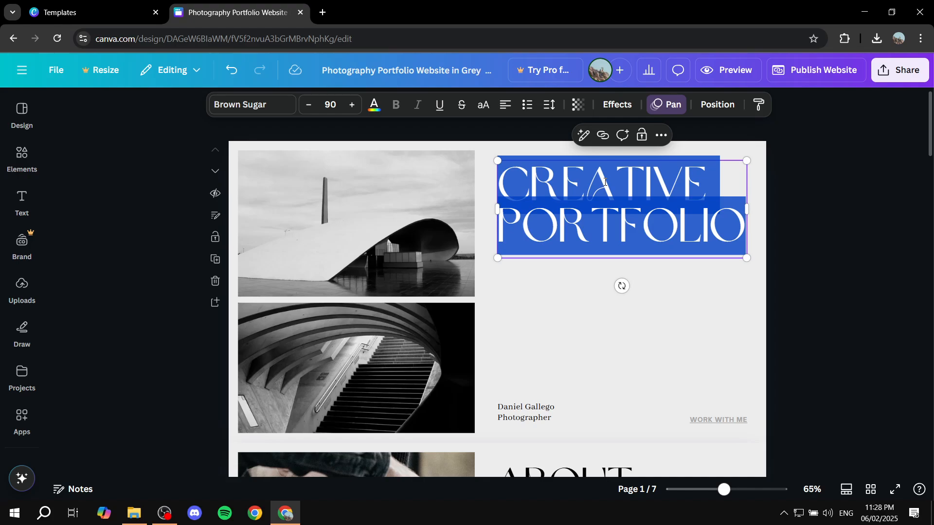
text(EX)
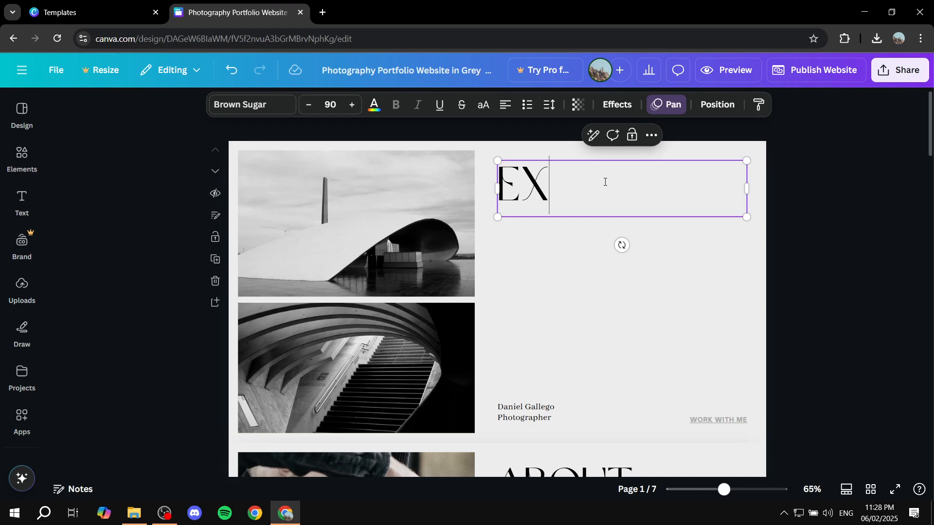
text(PLAINED)
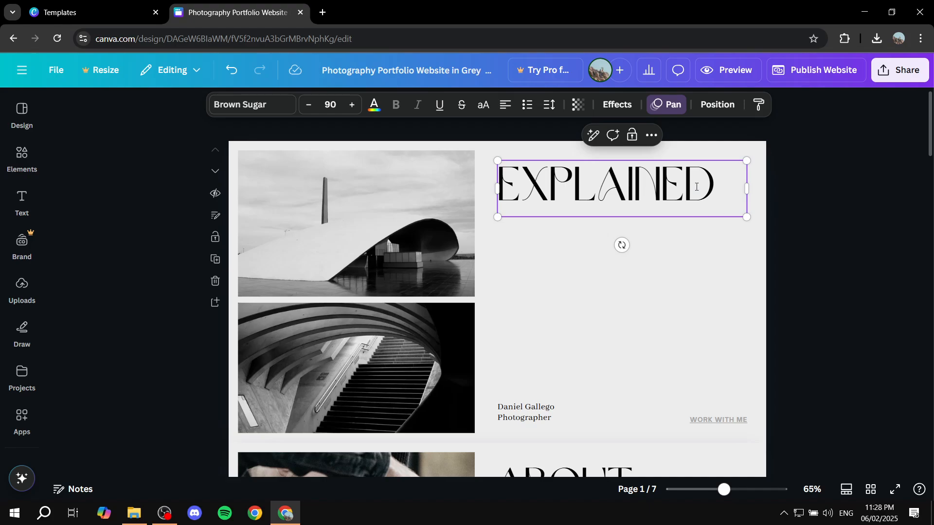
drag(719, 182, 503, 180)
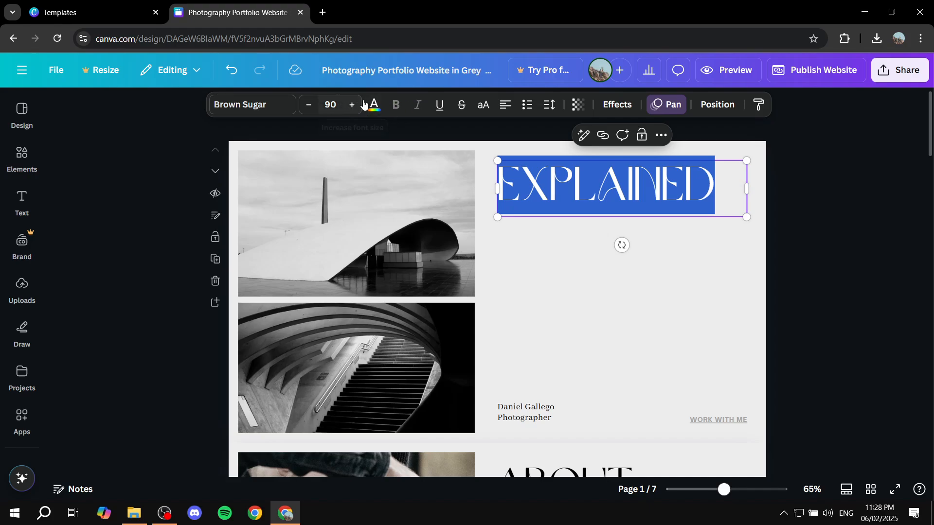
click(840, 191)
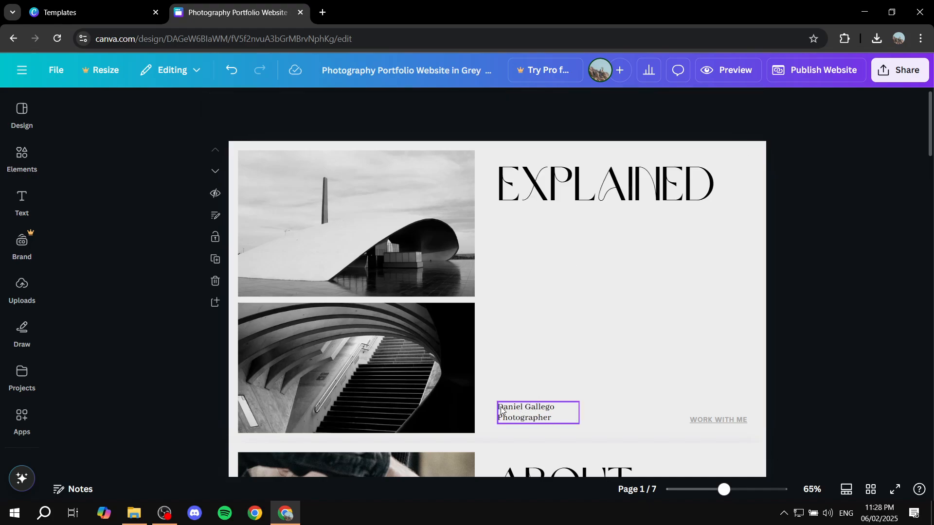
Step: Replace the photographer's name and job title on the first page with "This is" and "A Tutorial" on two lines
click(548, 414)
click(554, 414)
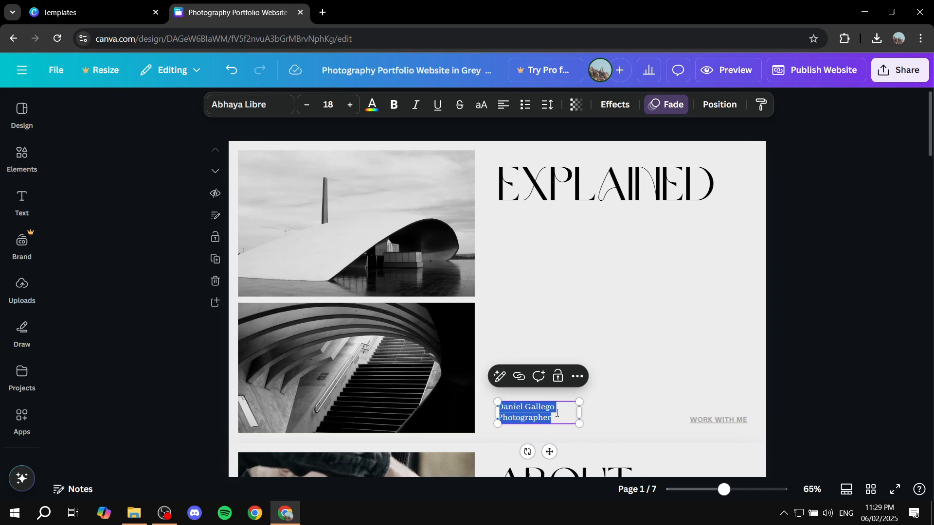
key(BackSpace)
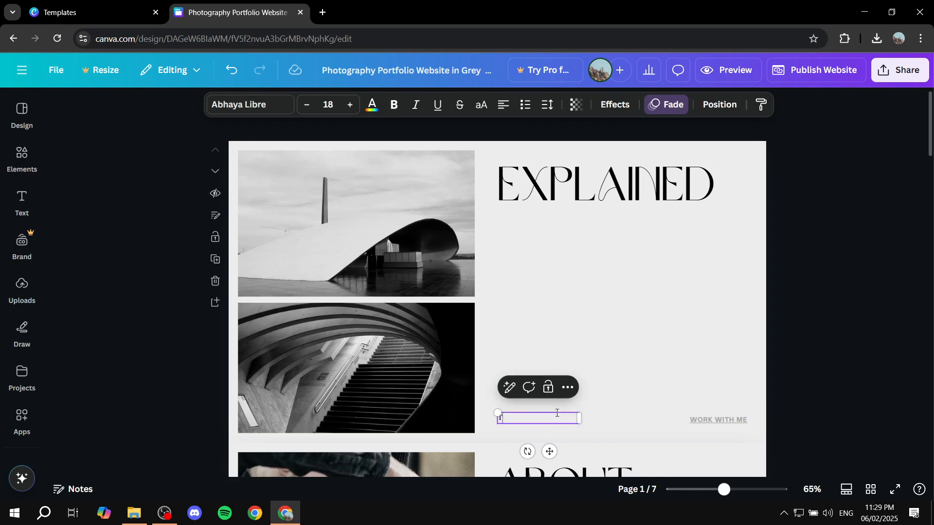
text(This is)
key(Return)
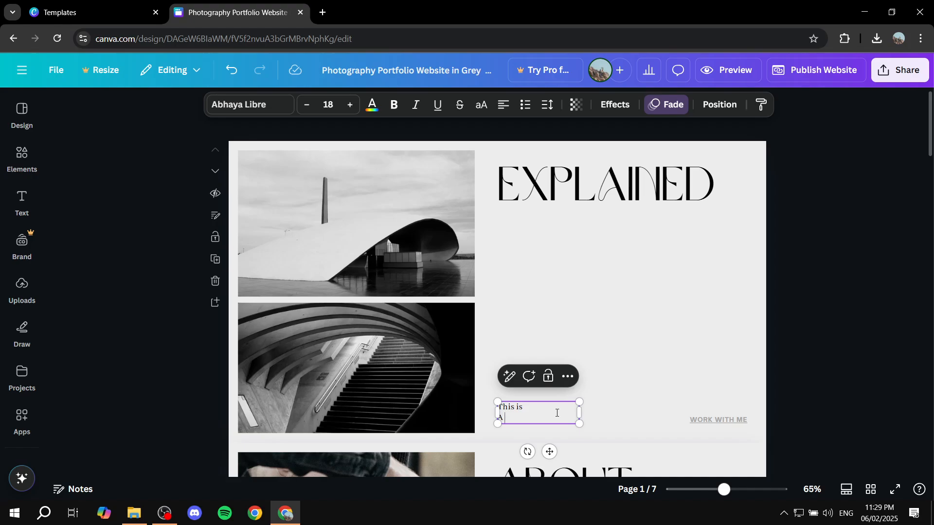
text(A Tutorial)
click(632, 400)
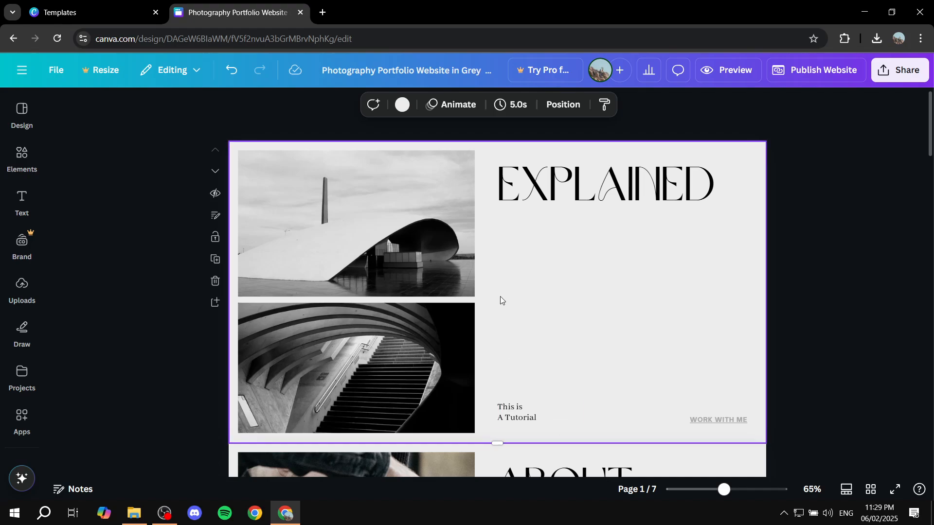
click(869, 271)
Step: Review the remaining website pages down to the GET IN TOUCH page at the end
scroll(836, 288, down, 5)
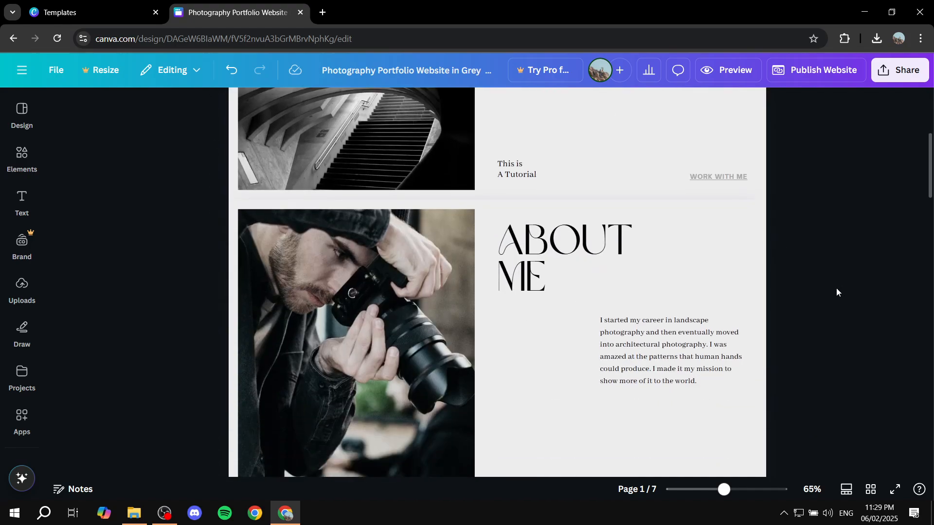
scroll(726, 409, down, 15)
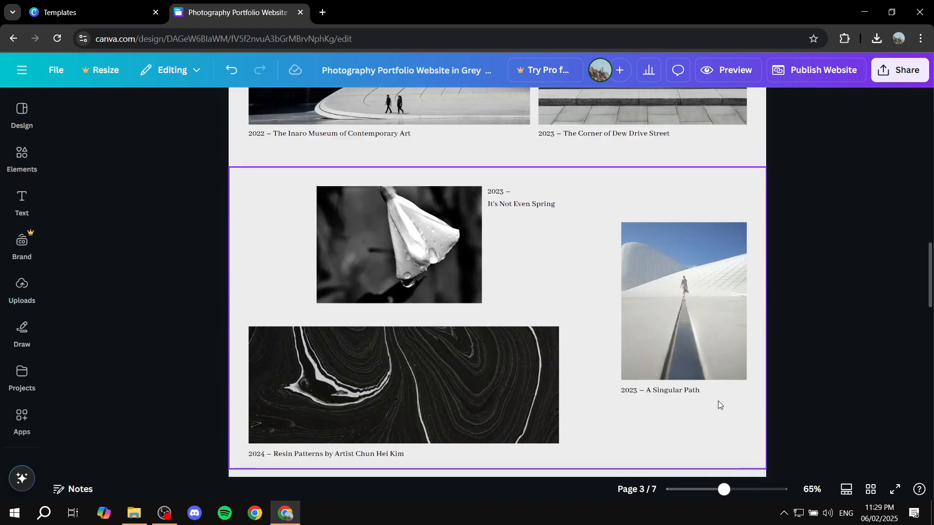
scroll(718, 400, down, 10)
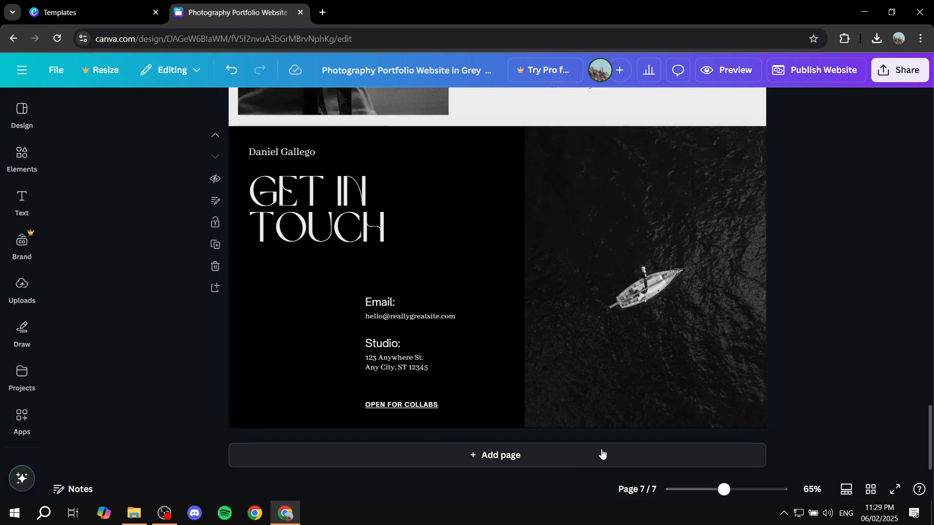
Step: Rearrange the website pages in the grid view, placing Gallery second, Contact third and About last, and return to the Home page
click(874, 490)
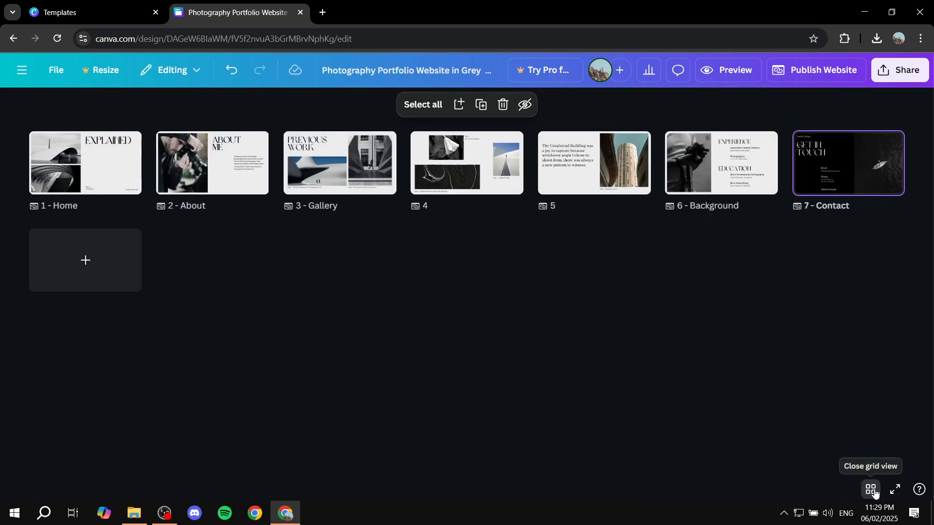
drag(845, 178, 669, 174)
drag(724, 163, 546, 173)
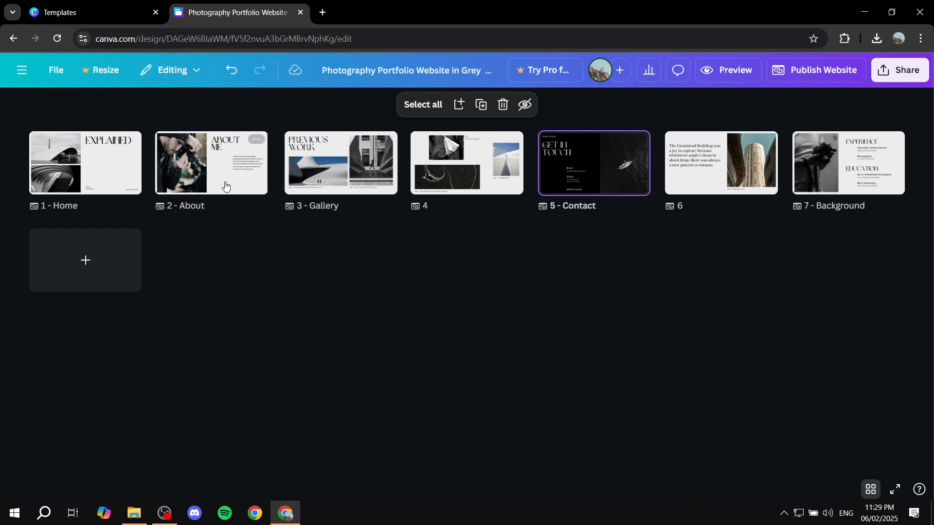
drag(210, 182, 878, 210)
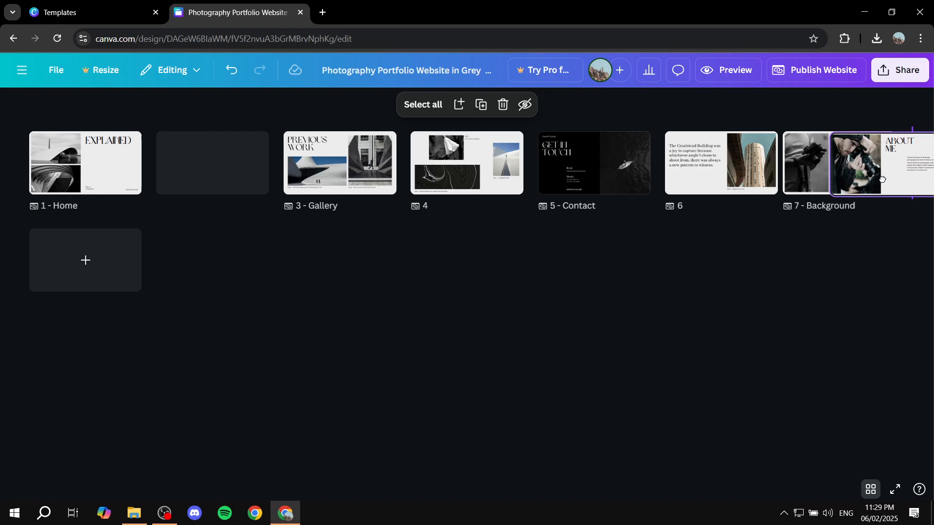
drag(438, 172, 291, 170)
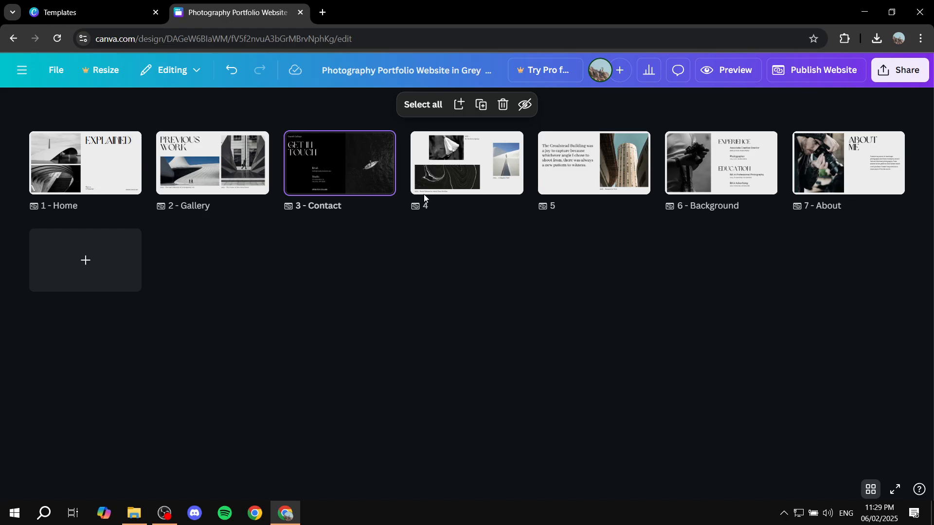
click(73, 180)
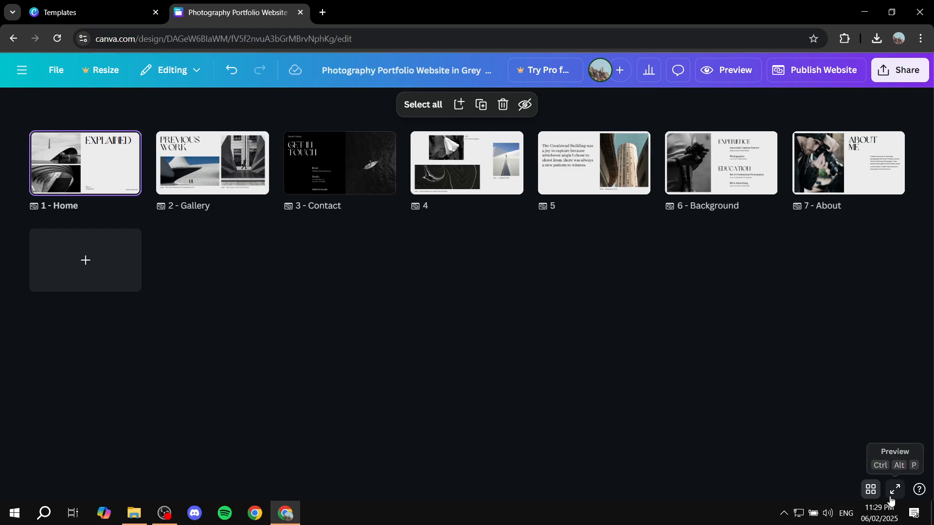
click(871, 490)
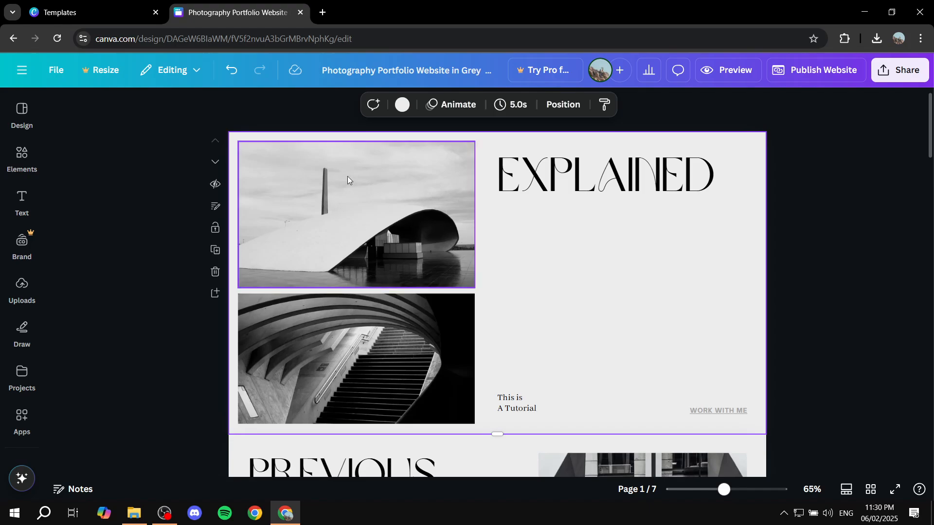
Step: Review the uploaded images and videos and look through the Desktop folder for media without uploading anything
click(23, 287)
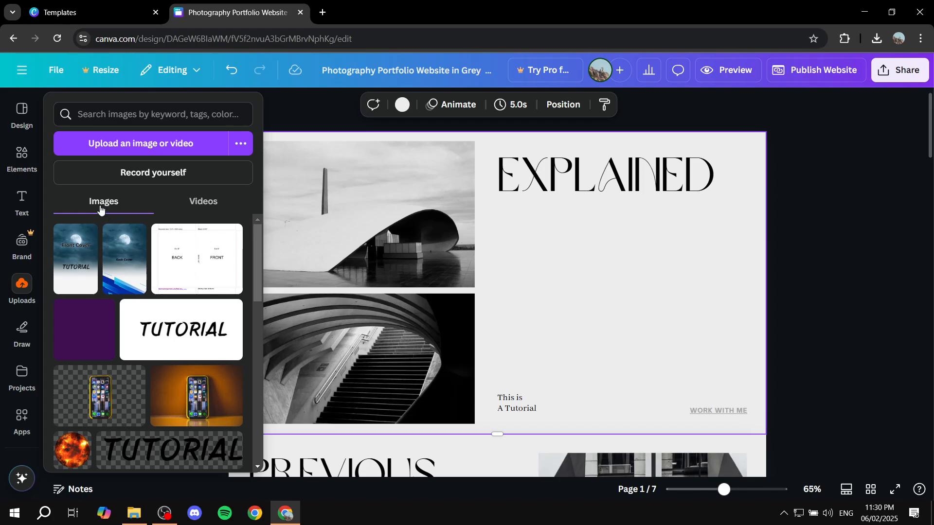
click(207, 205)
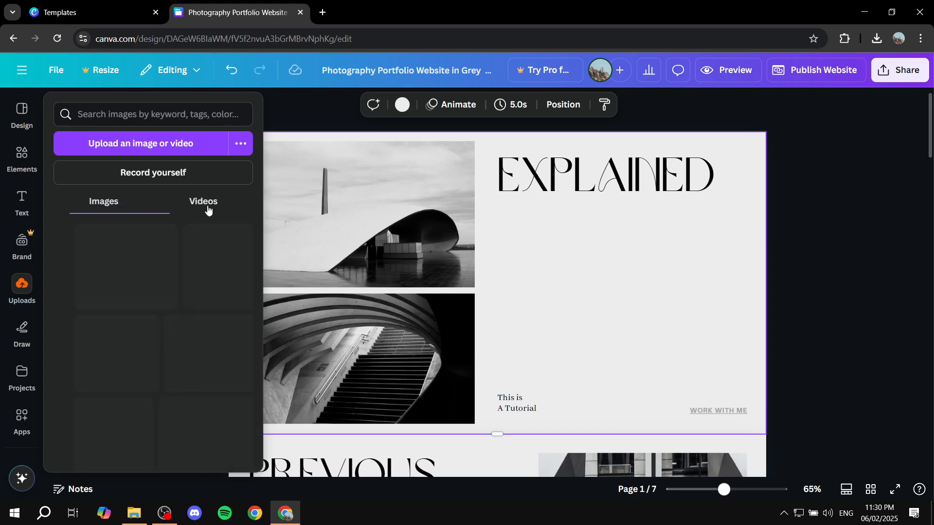
click(117, 203)
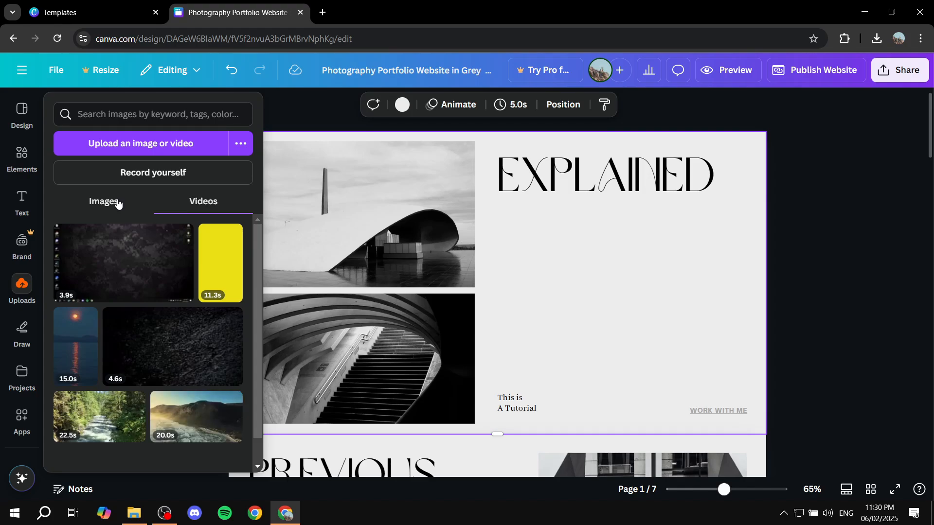
click(137, 148)
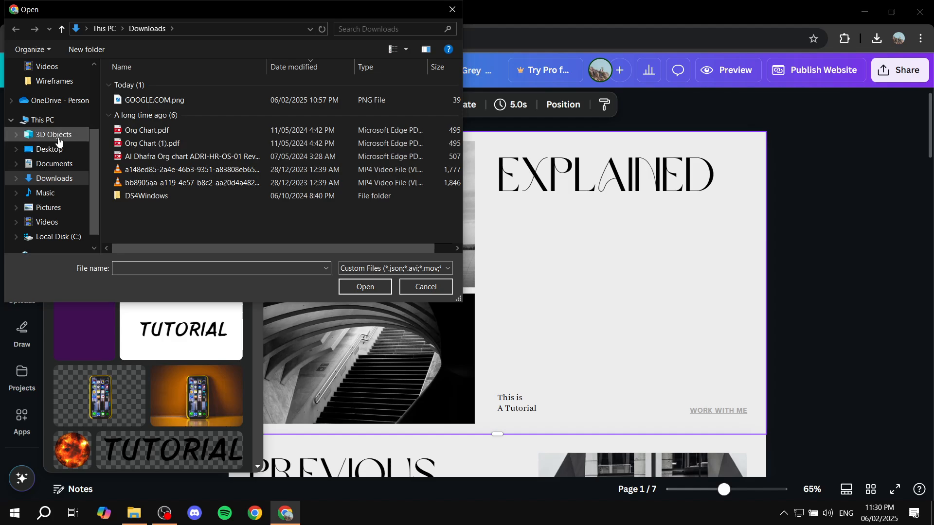
click(43, 151)
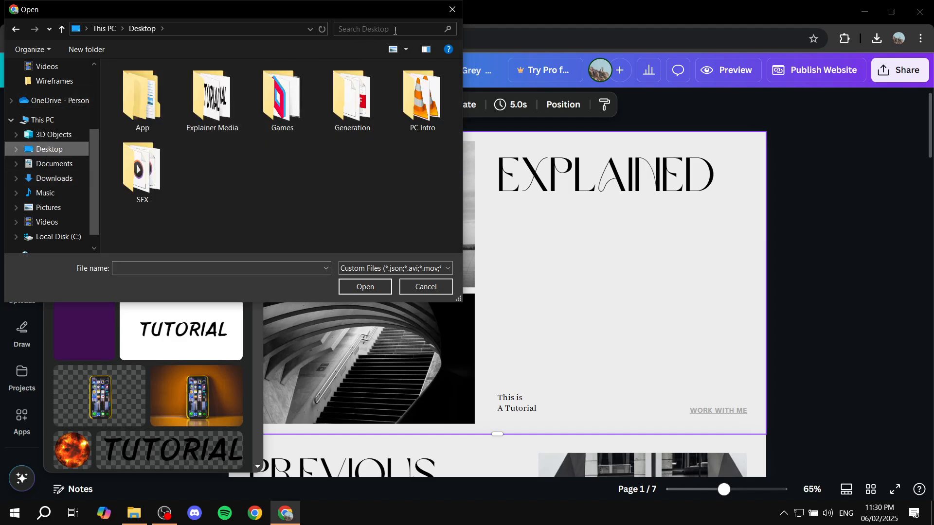
click(448, 11)
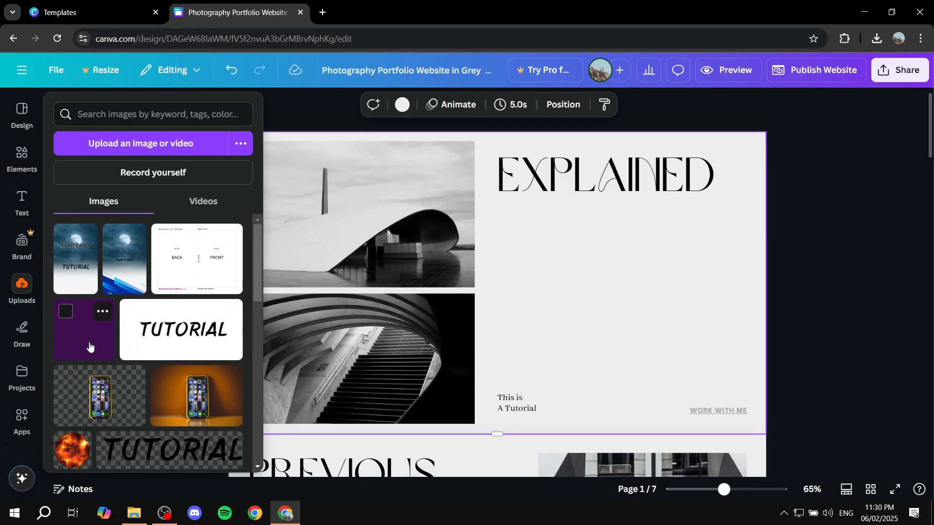
click(331, 247)
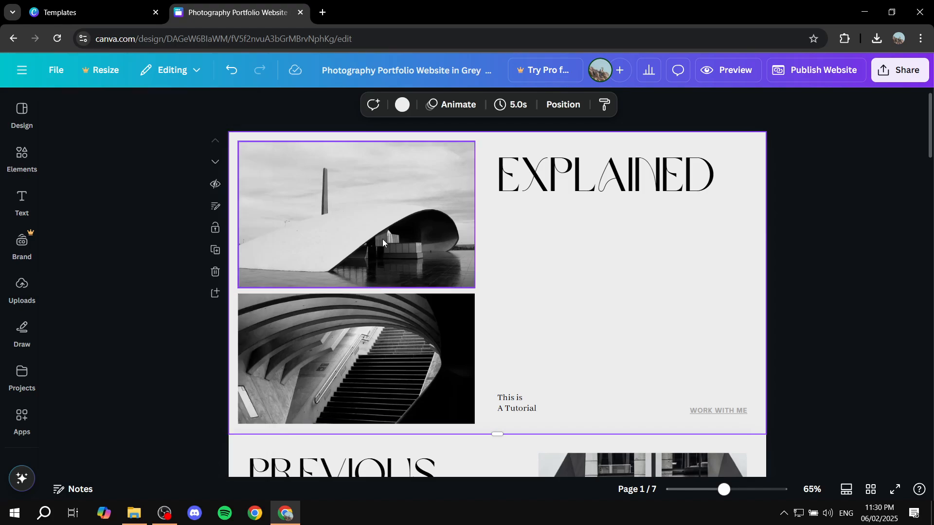
Step: Replace the upper building photo on the first page with the plain dark purple uploaded image
click(22, 287)
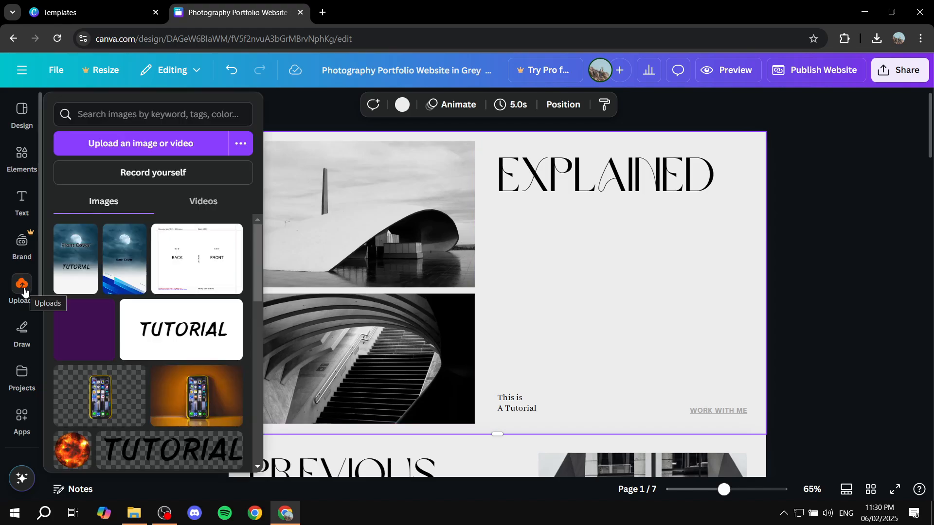
click(23, 335)
click(21, 287)
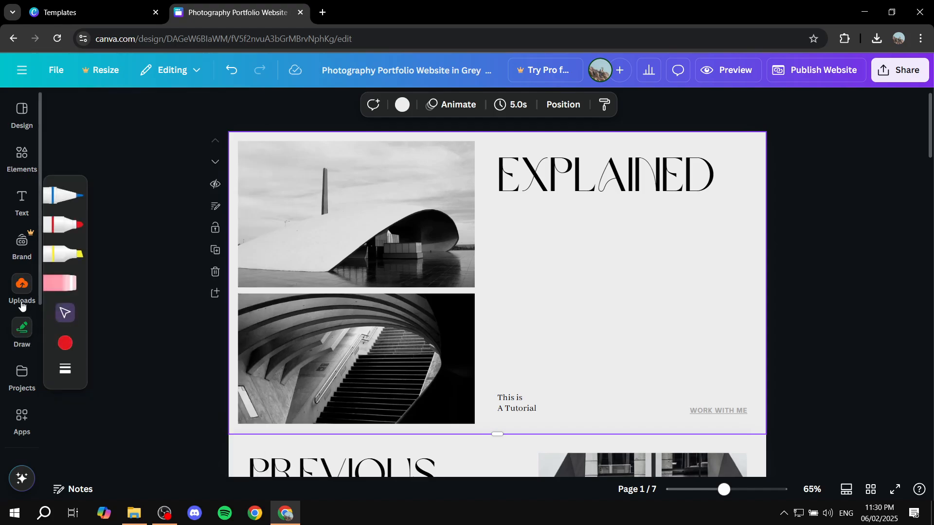
drag(89, 336, 321, 260)
drag(385, 221, 409, 221)
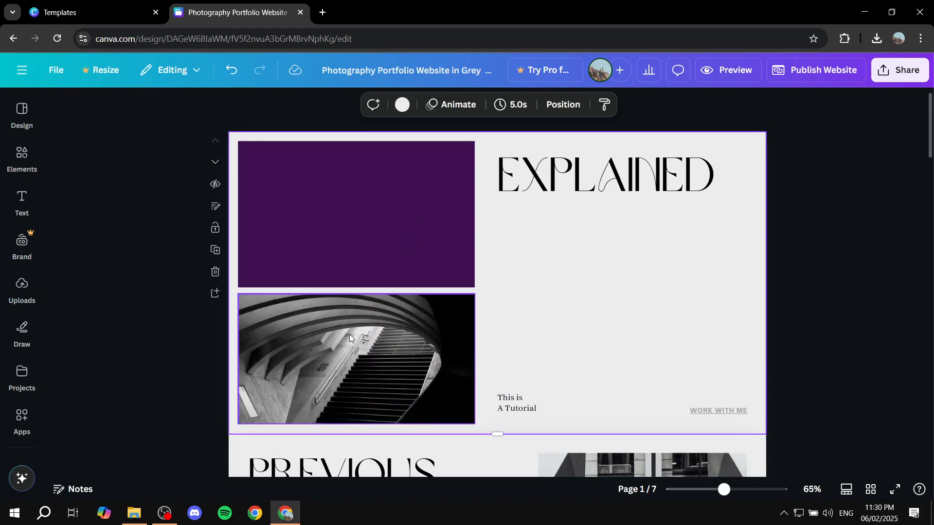
Step: Replace the staircase photo on the first page with the plain blue uploaded image
click(21, 288)
scroll(141, 311, down, 5)
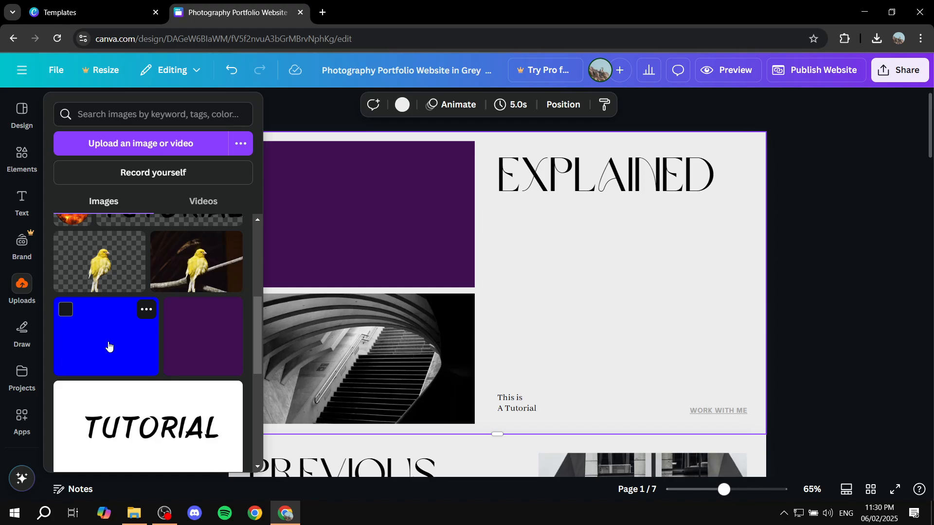
drag(109, 346, 463, 385)
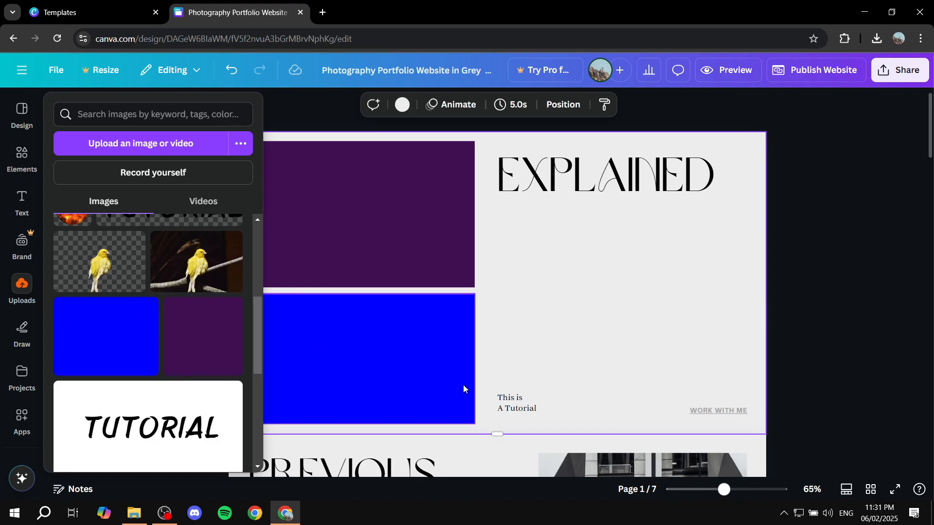
key(Escape)
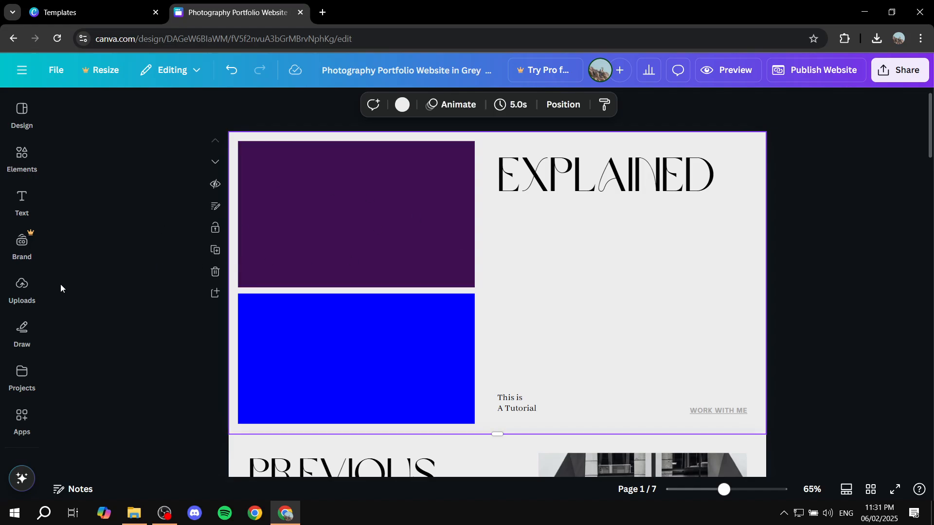
Step: Try placing the blue uploaded image at a reduced size below the EXPLAINED heading, and delete it
click(22, 287)
drag(106, 335, 582, 267)
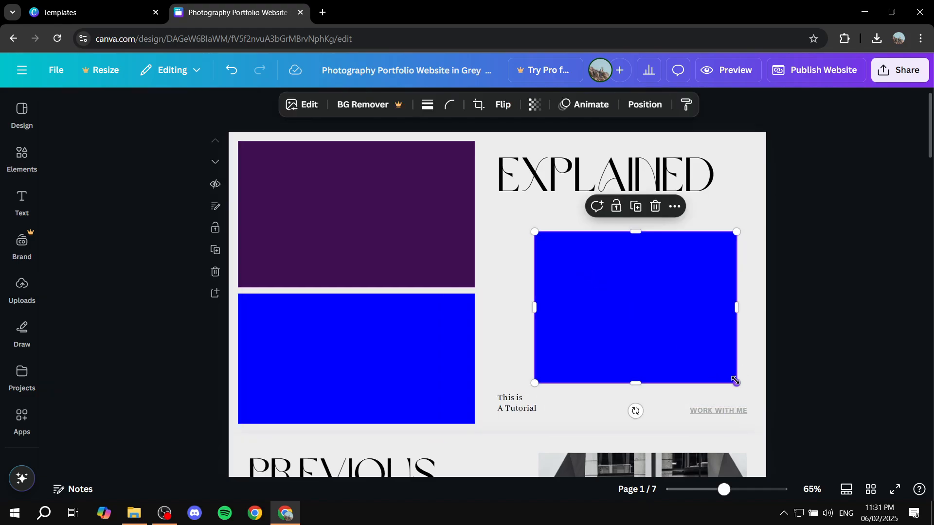
drag(736, 383, 688, 364)
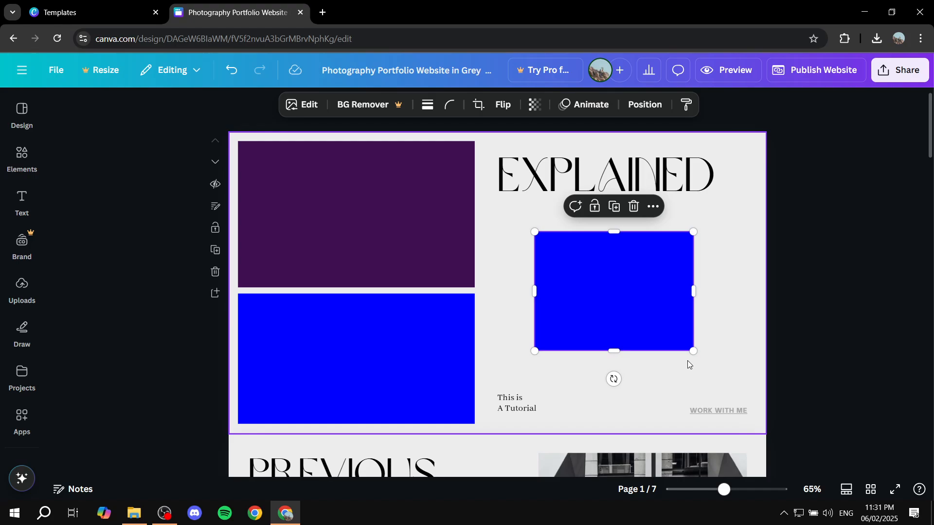
key(Delete)
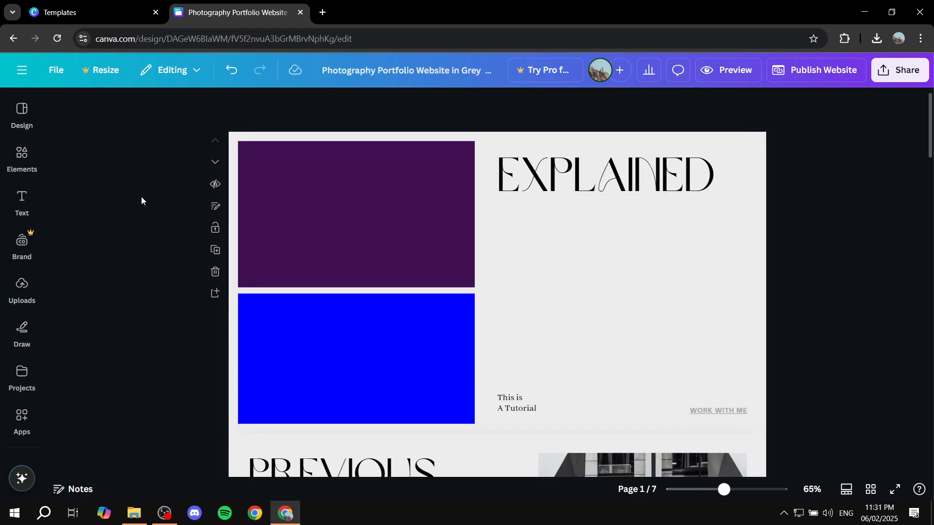
Step: Add the desktop monitor frame from the Frame elements to the empty area below the EXPLAINED heading
click(23, 162)
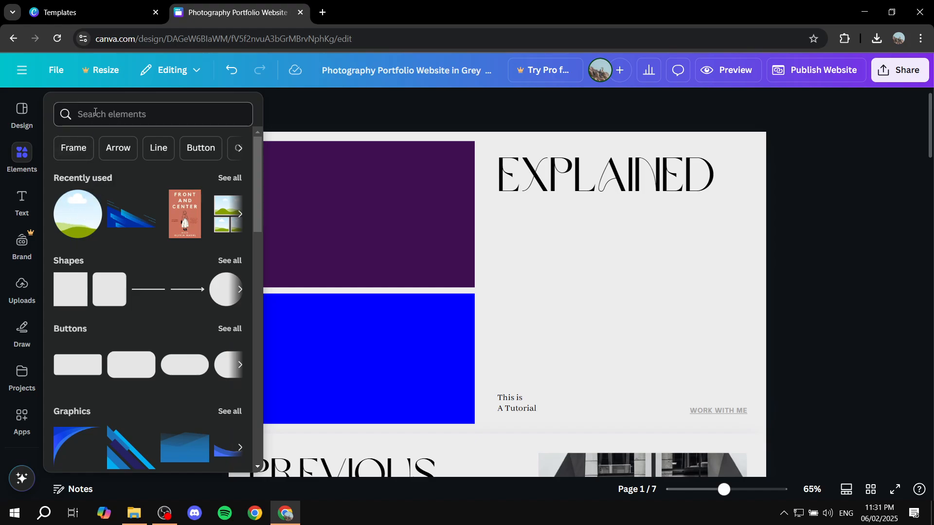
click(73, 147)
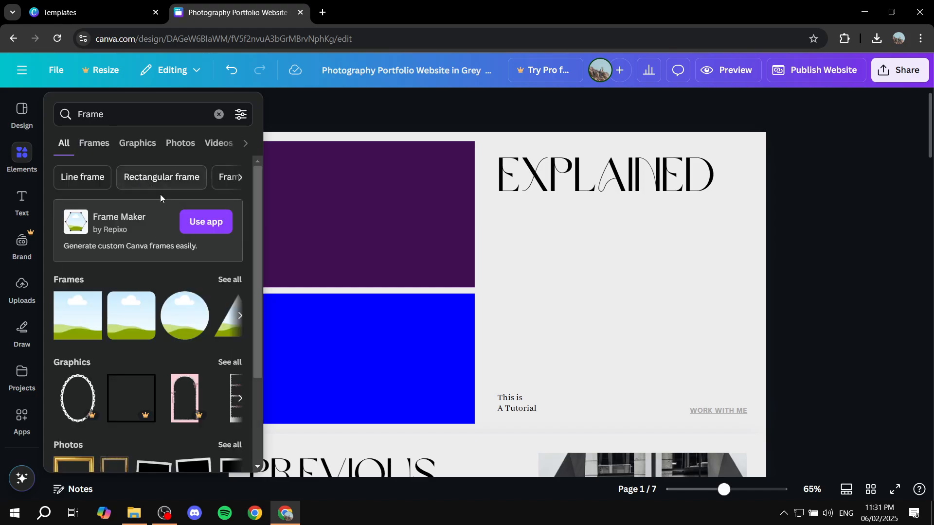
click(228, 279)
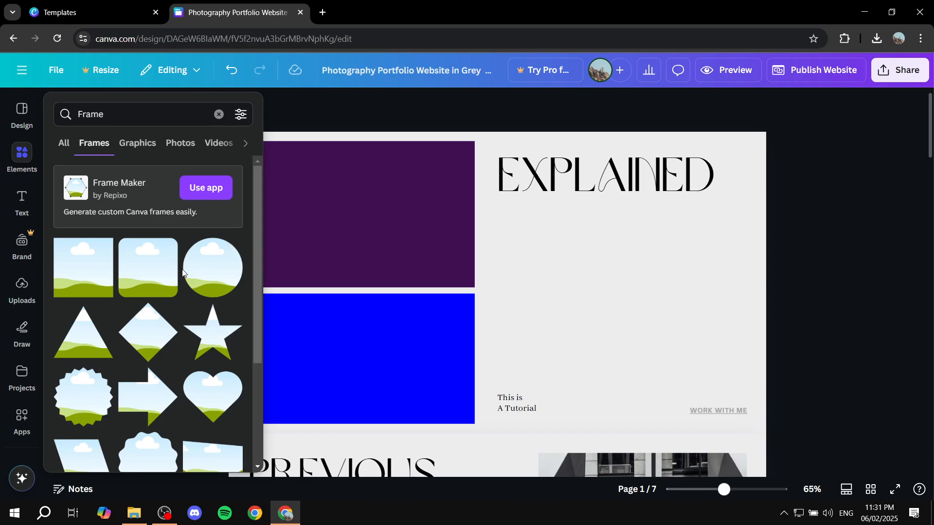
scroll(183, 272, down, 3)
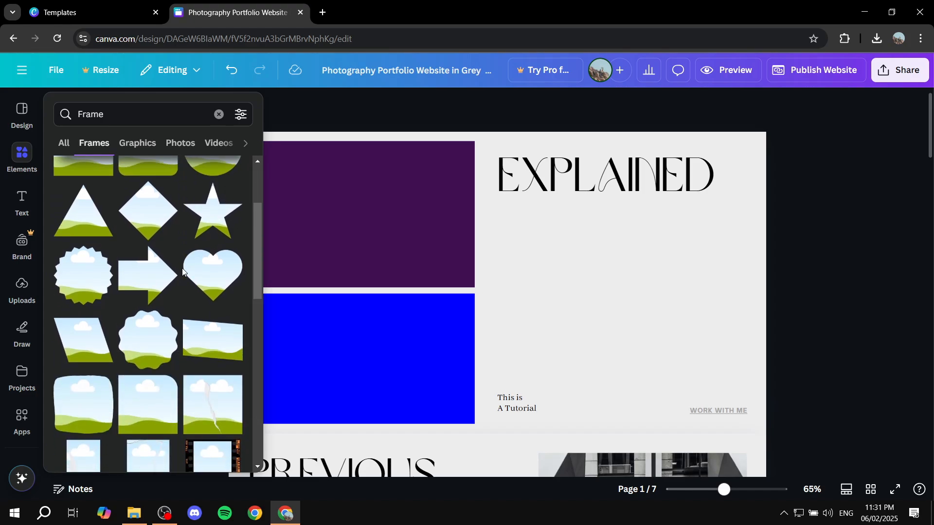
click(594, 278)
click(21, 163)
scroll(146, 321, down, 1)
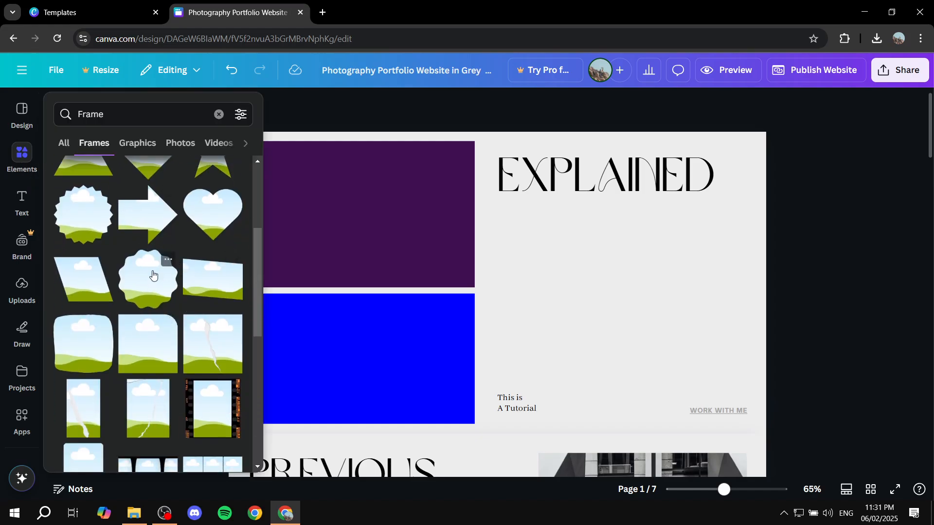
scroll(153, 270, down, 3)
scroll(189, 305, down, 1)
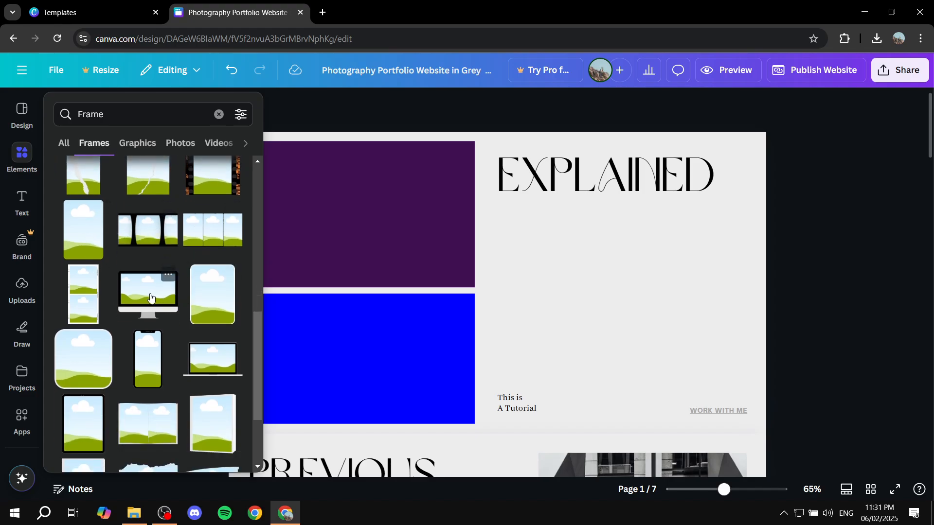
drag(151, 297, 561, 267)
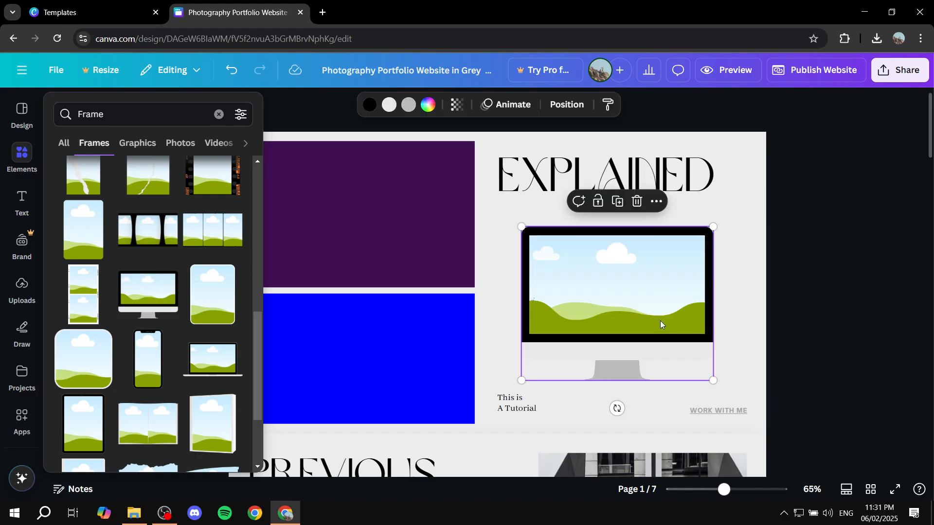
drag(661, 321, 647, 295)
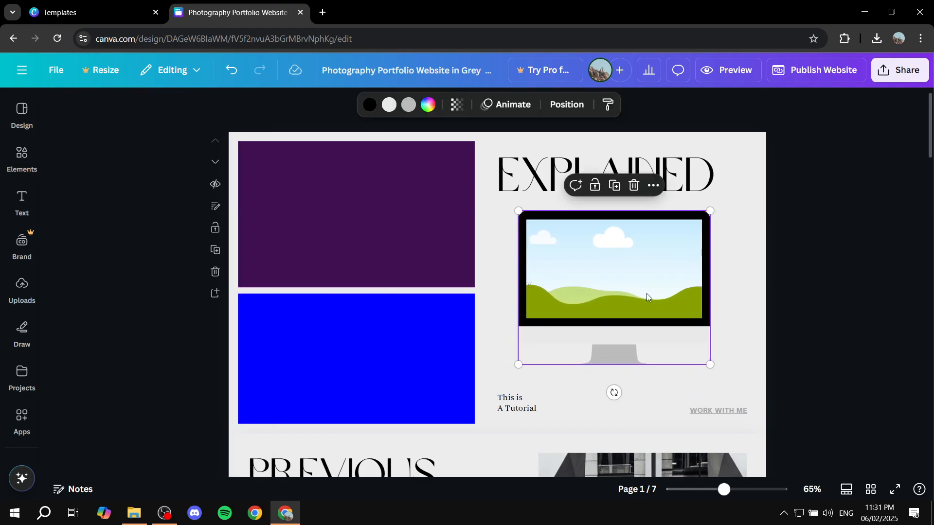
Step: Fill the monitor frame on the first page with the white TUTORIAL uploaded image
click(22, 289)
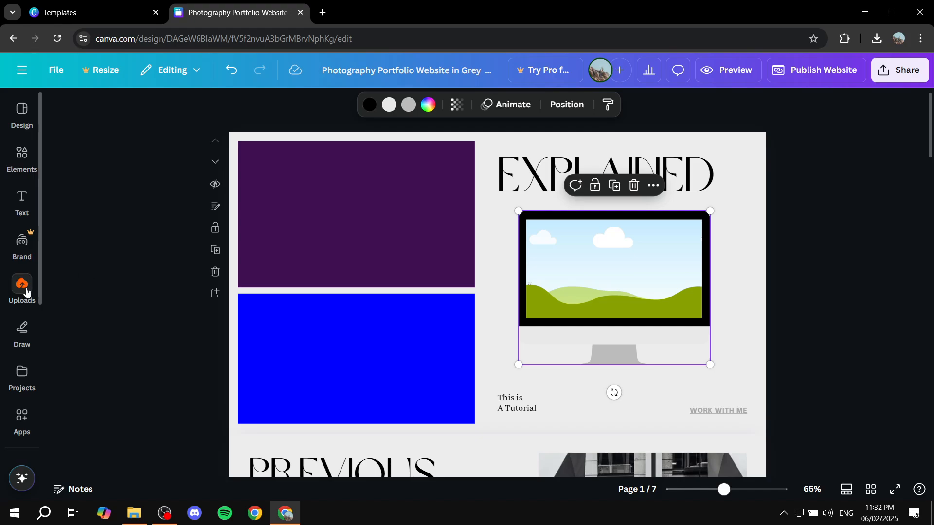
drag(149, 426, 614, 268)
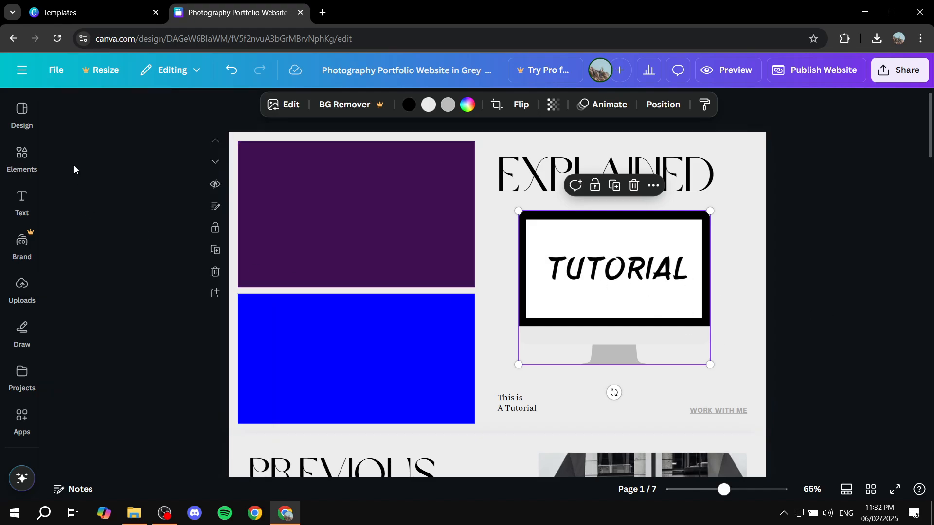
Step: Browse the Frames and Graphics element results and clear the Frame search
click(22, 156)
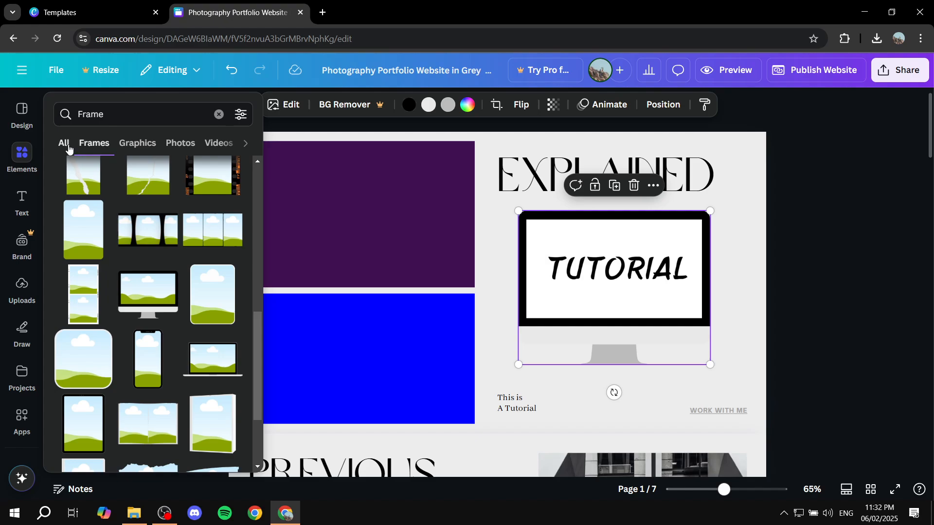
click(145, 144)
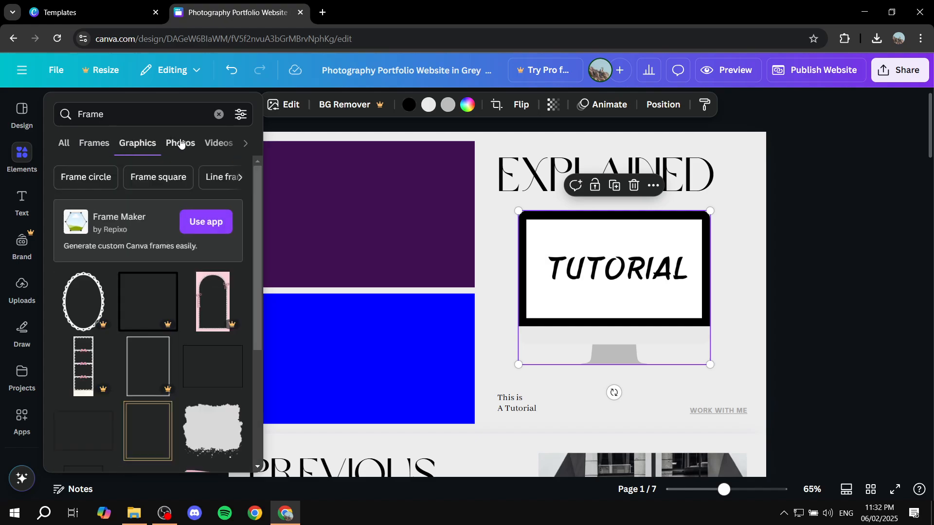
click(218, 113)
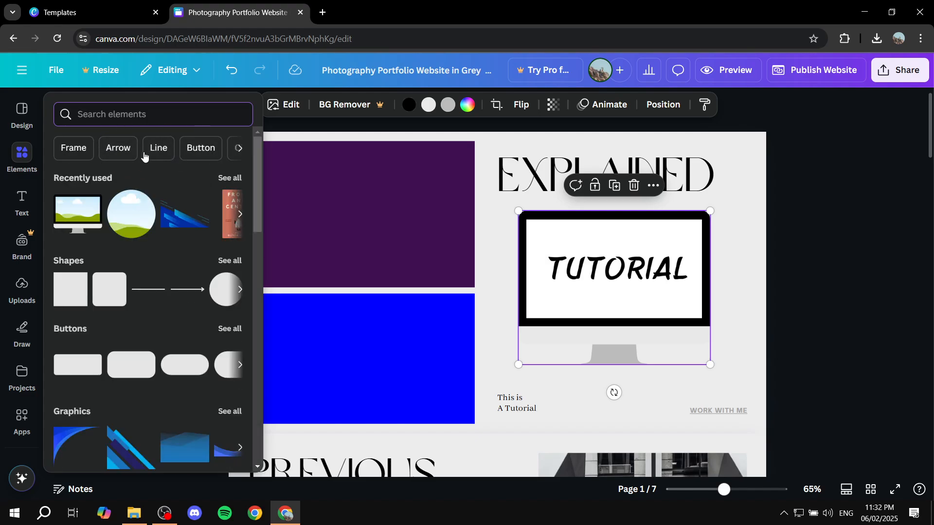
click(906, 230)
Step: Change the first page's background to a custom grey and turn it into a gradient
click(763, 273)
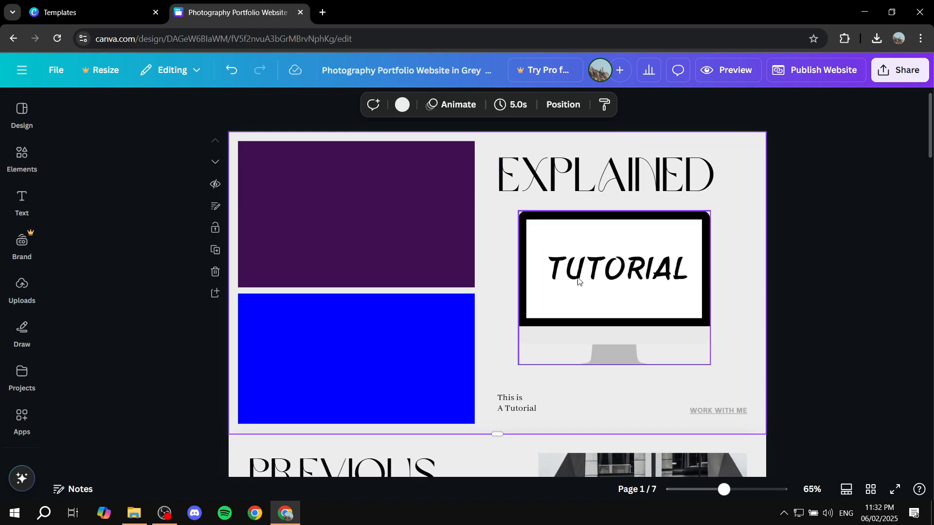
click(402, 105)
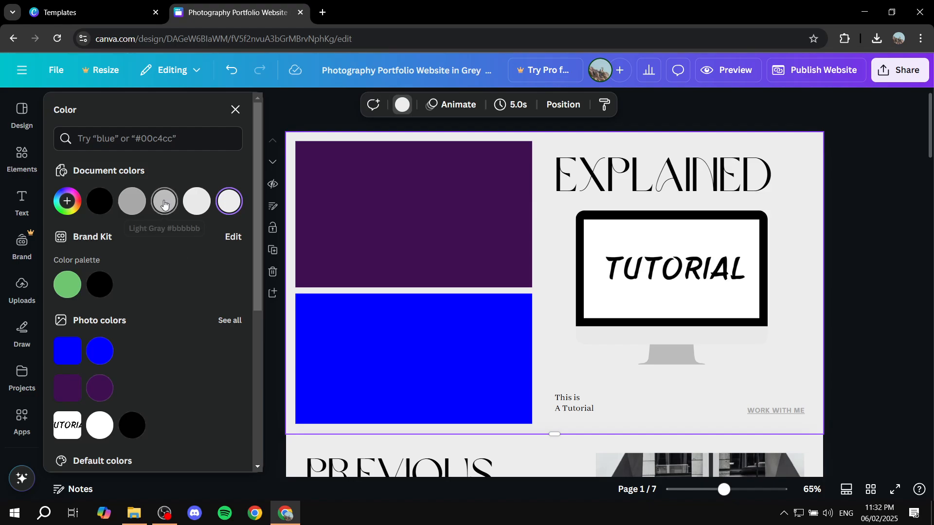
click(132, 200)
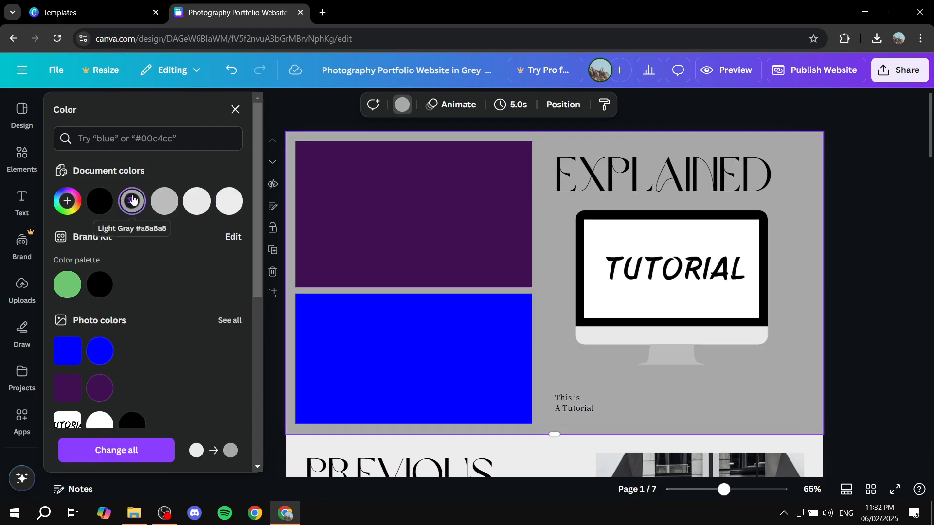
click(63, 201)
drag(146, 292, 30, 295)
click(194, 237)
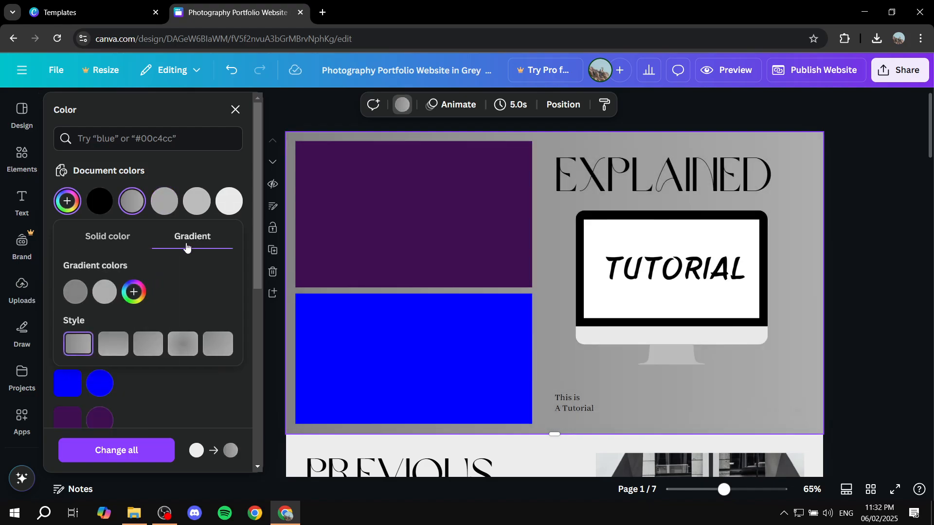
Step: Set the first page's background gradient to run from near-black #020202 to white #FFFFFF in the diagonal linear style
click(104, 292)
drag(143, 344, 63, 306)
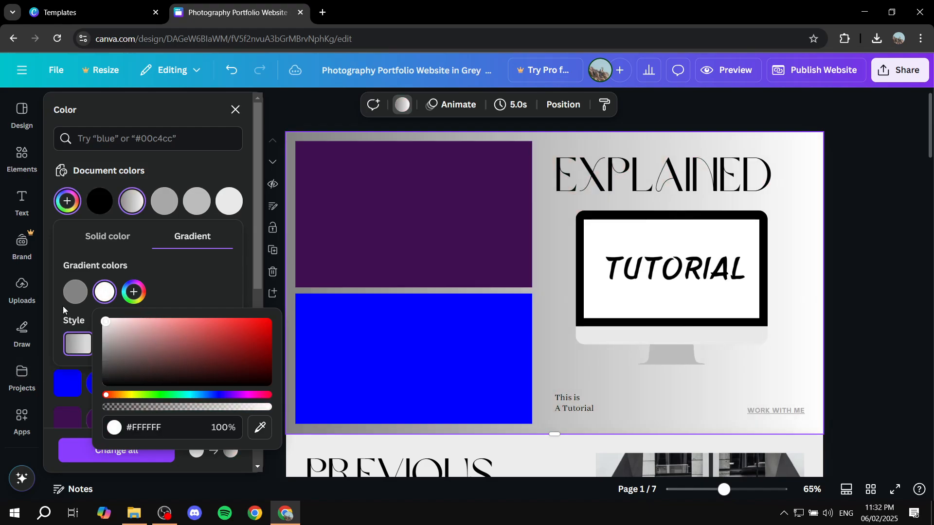
click(75, 292)
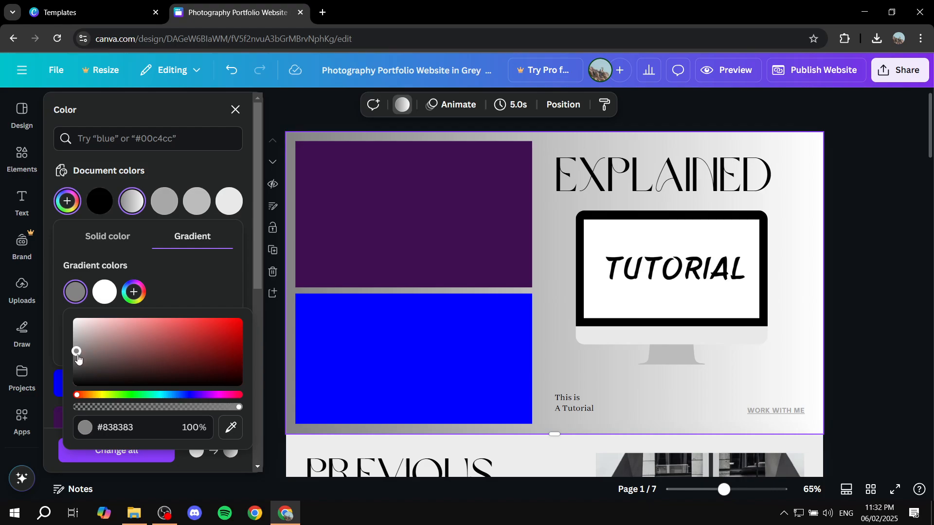
drag(77, 359, 77, 394)
click(179, 293)
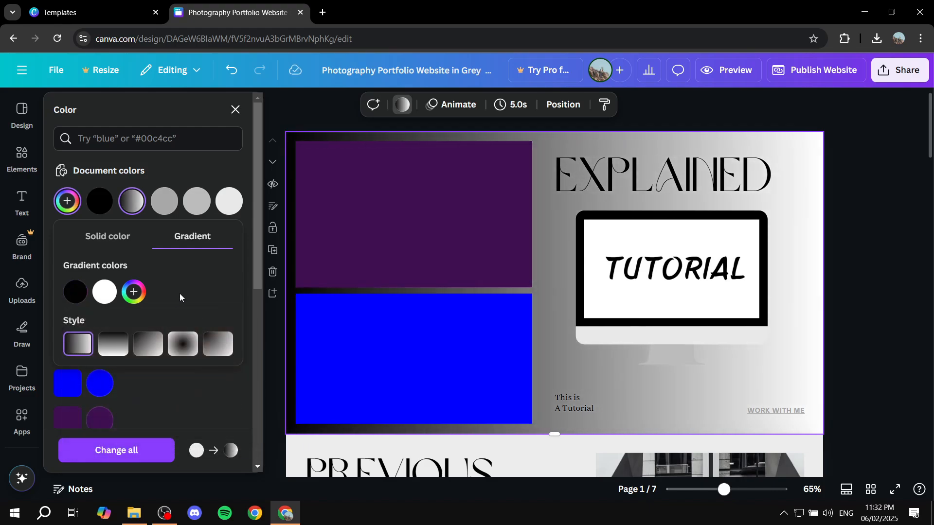
click(148, 344)
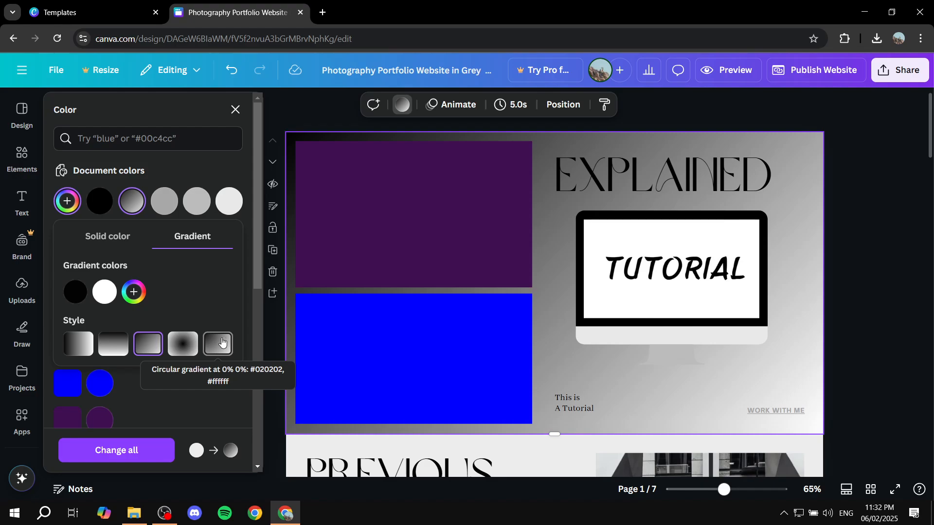
click(236, 110)
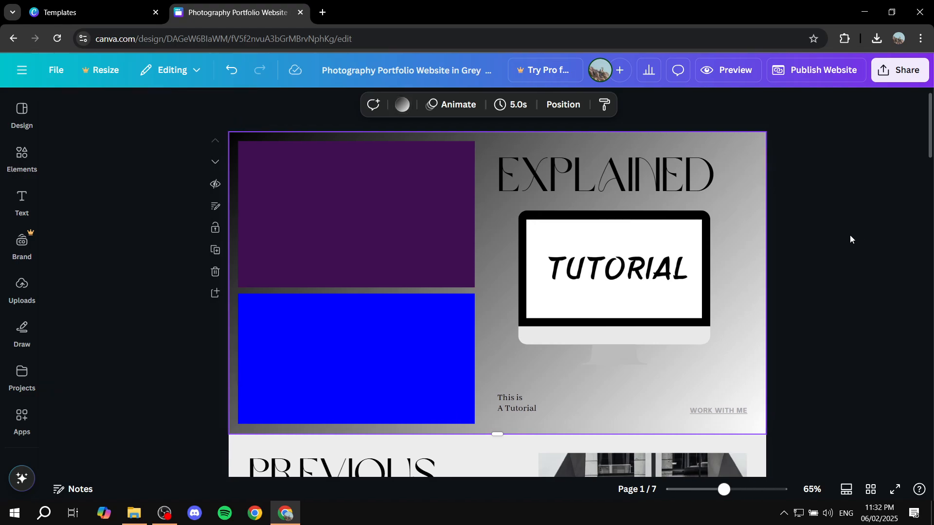
Step: Look through the document, photo, default solid and gradient colors offered for the first page's background
click(401, 106)
scroll(181, 328, down, 3)
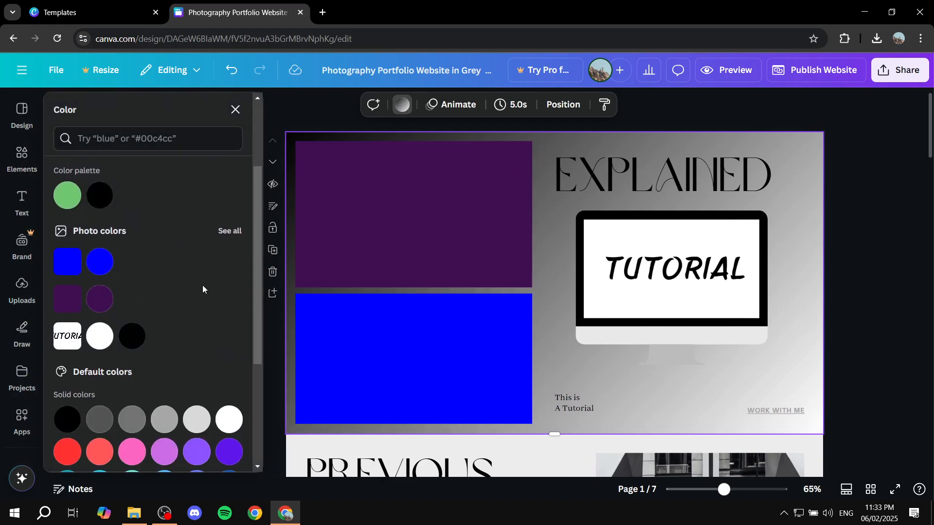
scroll(203, 289, down, 3)
scroll(210, 240, up, 6)
scroll(195, 292, down, 6)
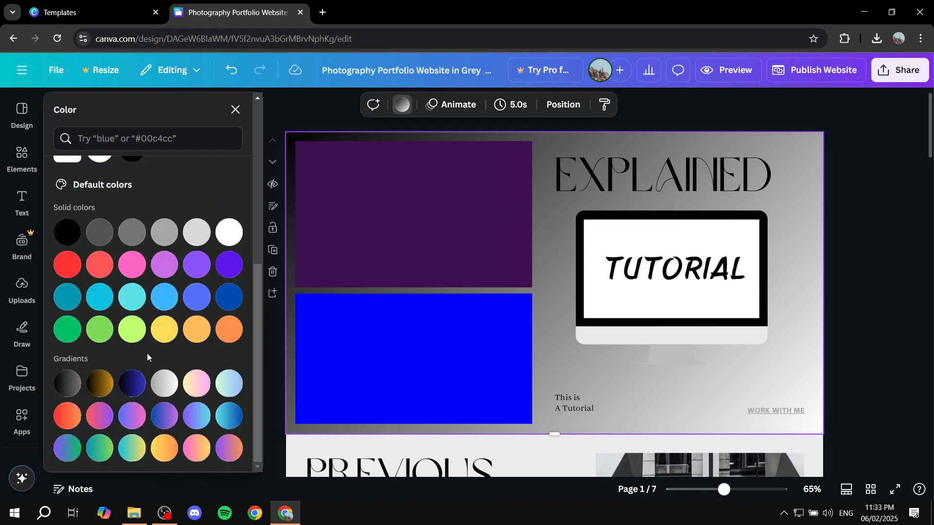
scroll(248, 358, up, 5)
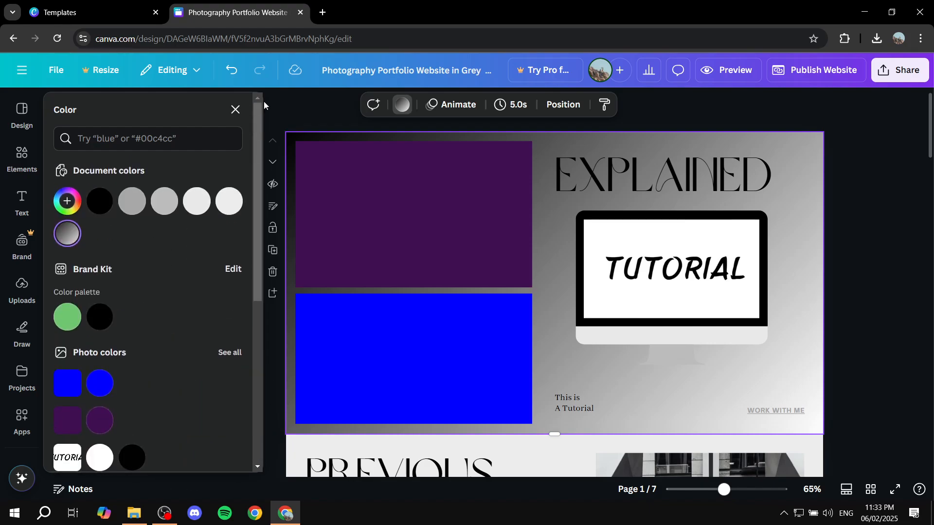
click(237, 109)
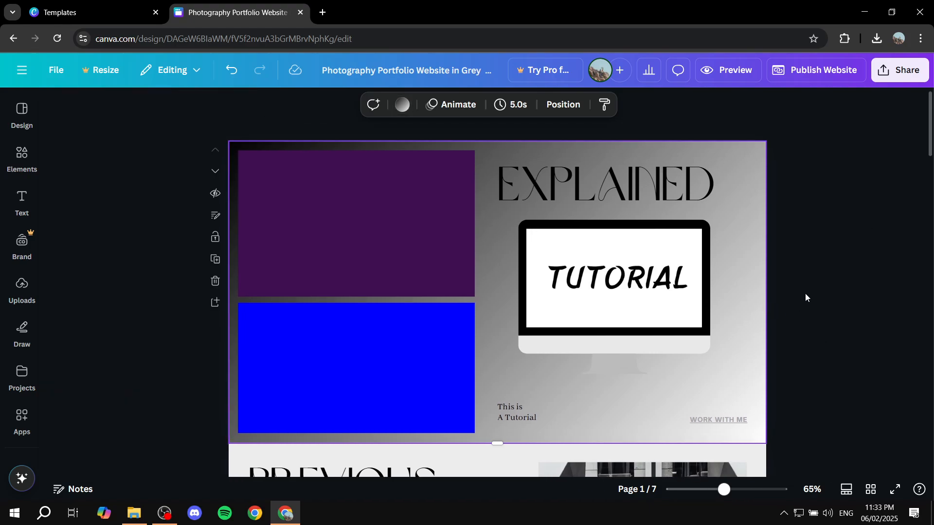
scroll(820, 253, down, 6)
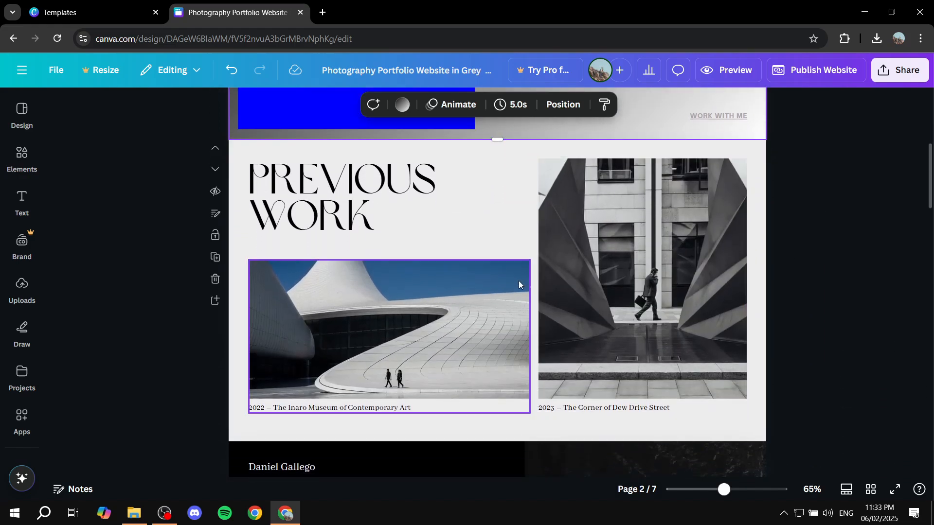
click(643, 407)
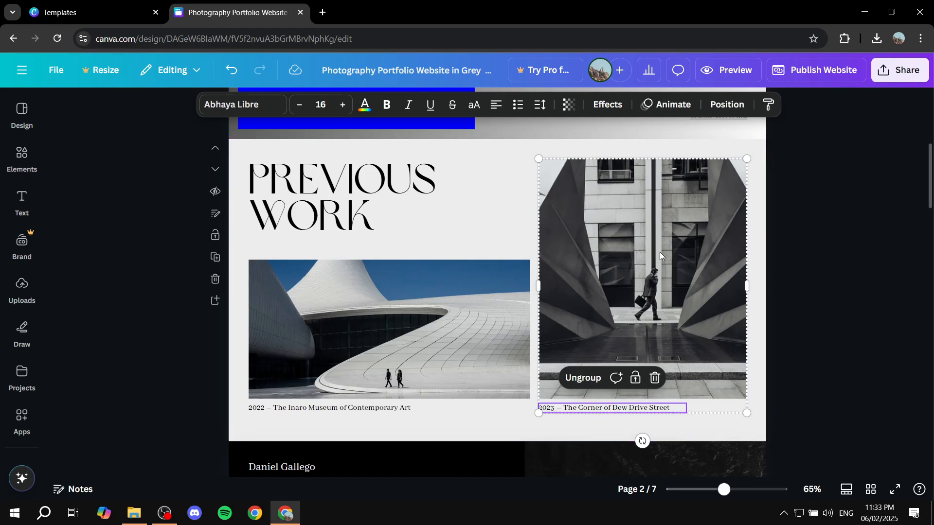
click(650, 240)
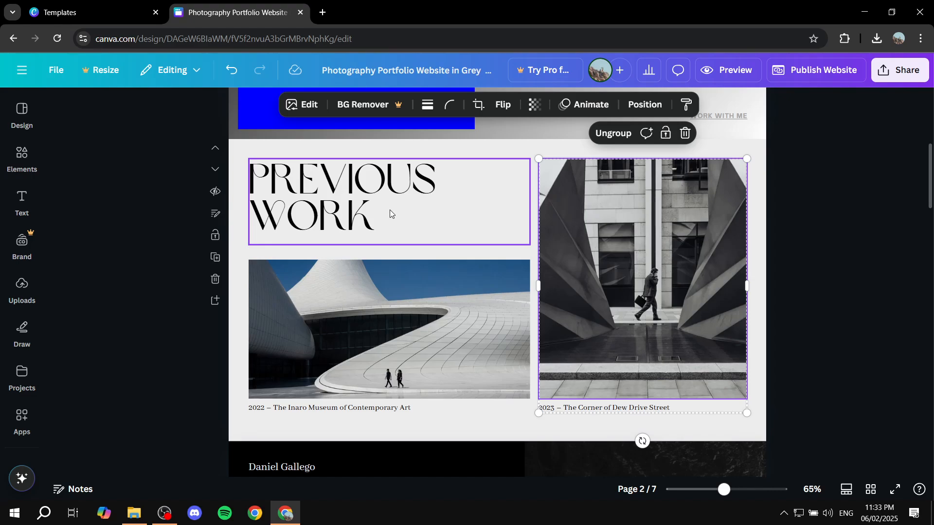
click(21, 208)
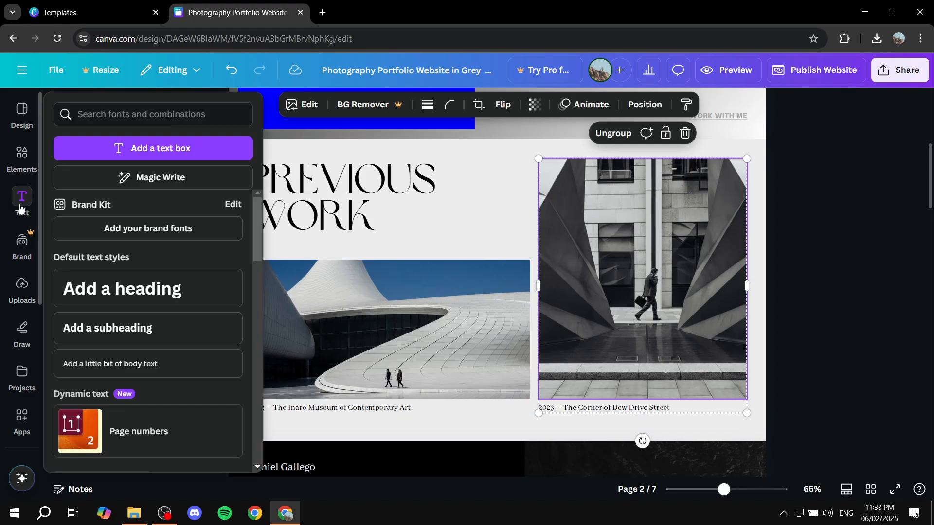
click(22, 207)
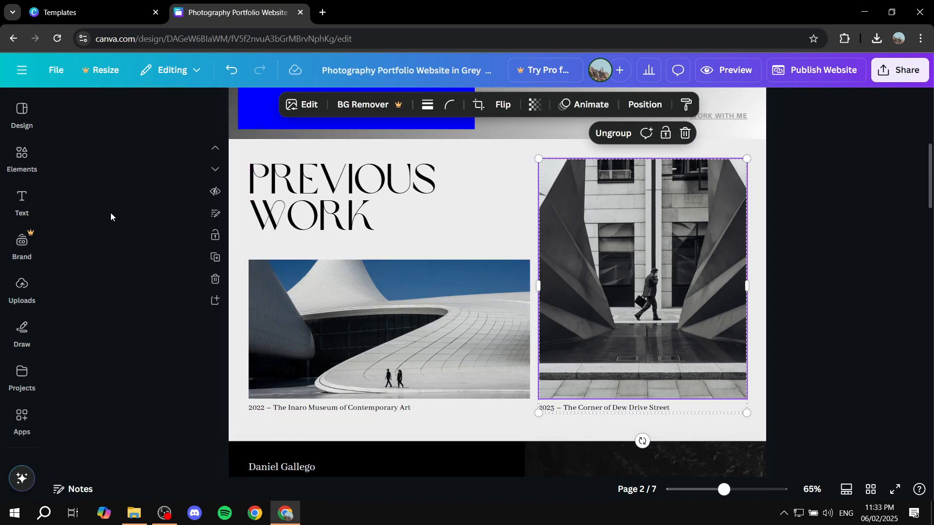
Step: Try adding a default heading beside the PREVIOUS WORK title on the second page, and delete it
click(21, 204)
drag(91, 292, 374, 223)
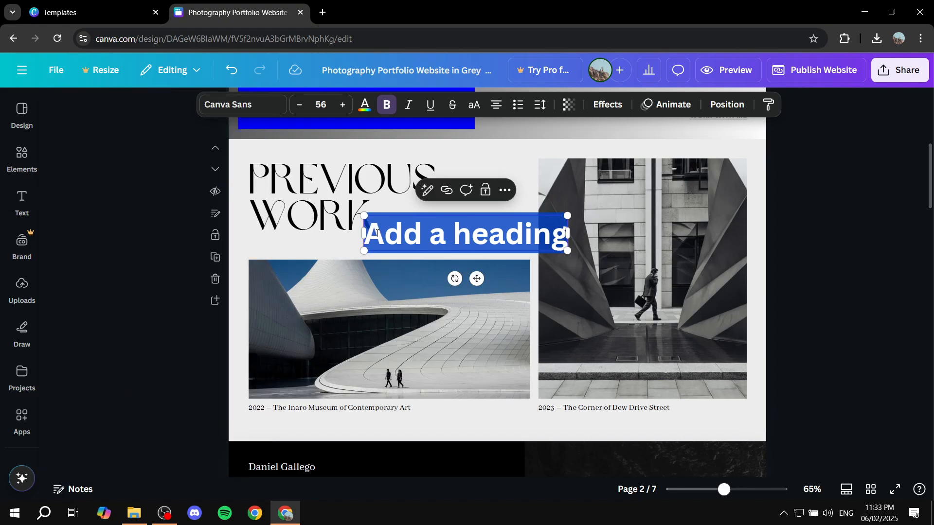
click(392, 285)
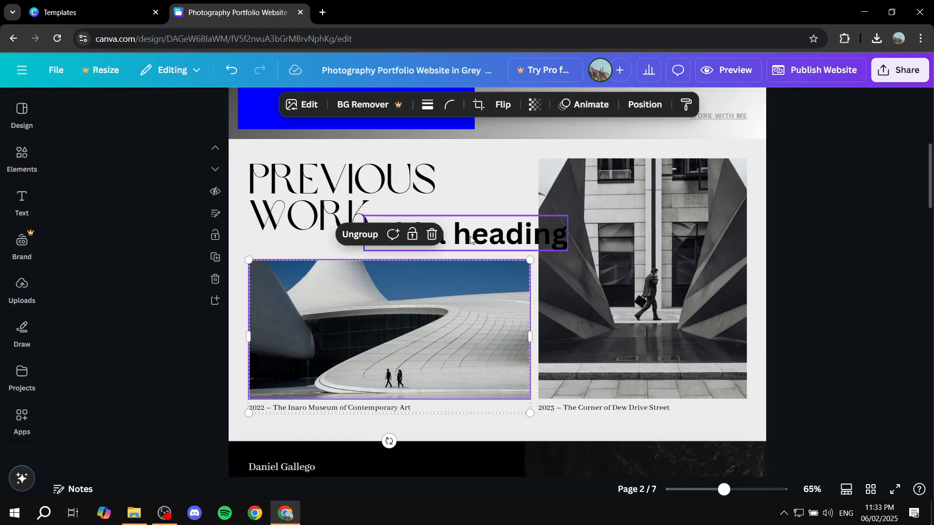
click(484, 235)
key(Delete)
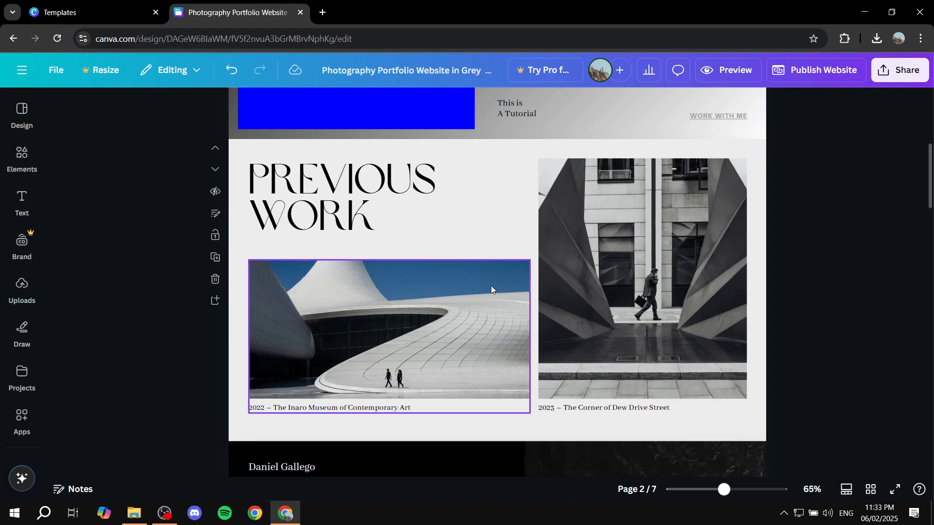
Step: Examine the individual email and studio text boxes in the contact details group on the GET IN TOUCH page
scroll(687, 240, down, 7)
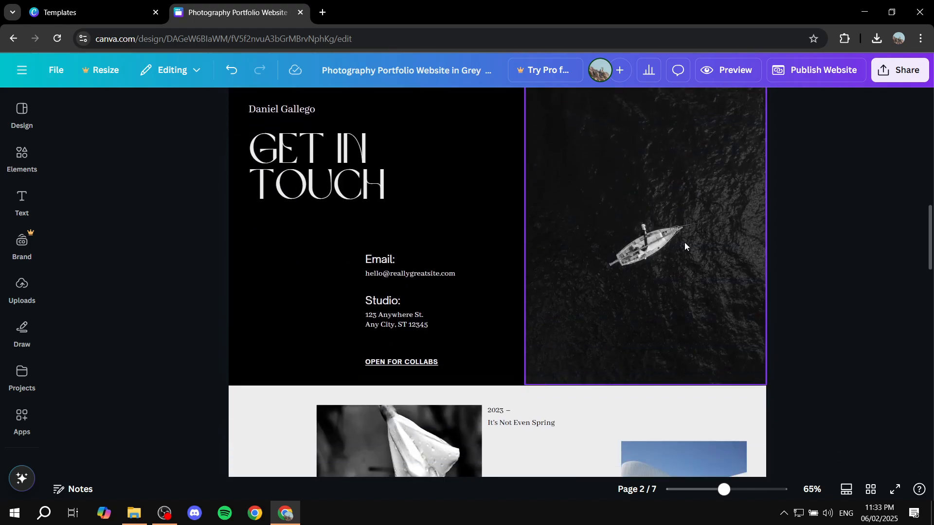
scroll(513, 259, up, 1)
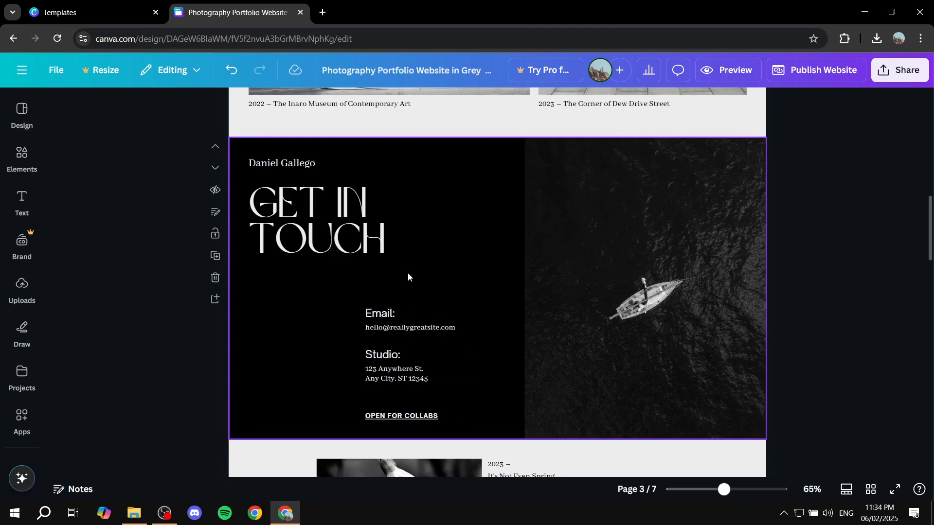
click(407, 337)
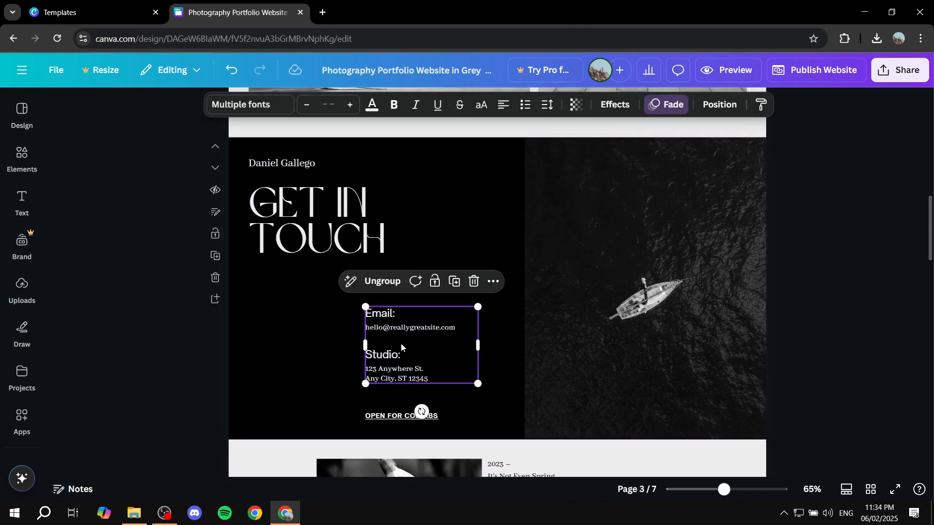
double_click(411, 332)
click(436, 344)
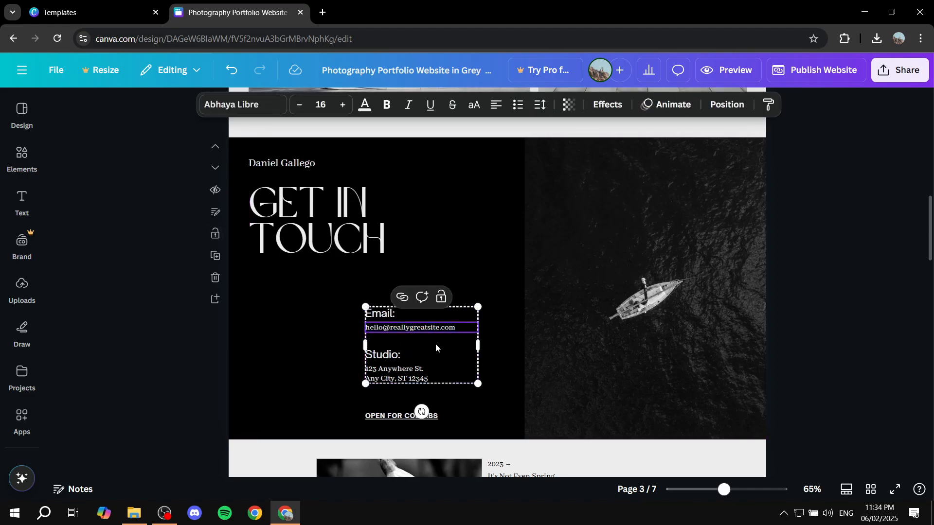
click(377, 316)
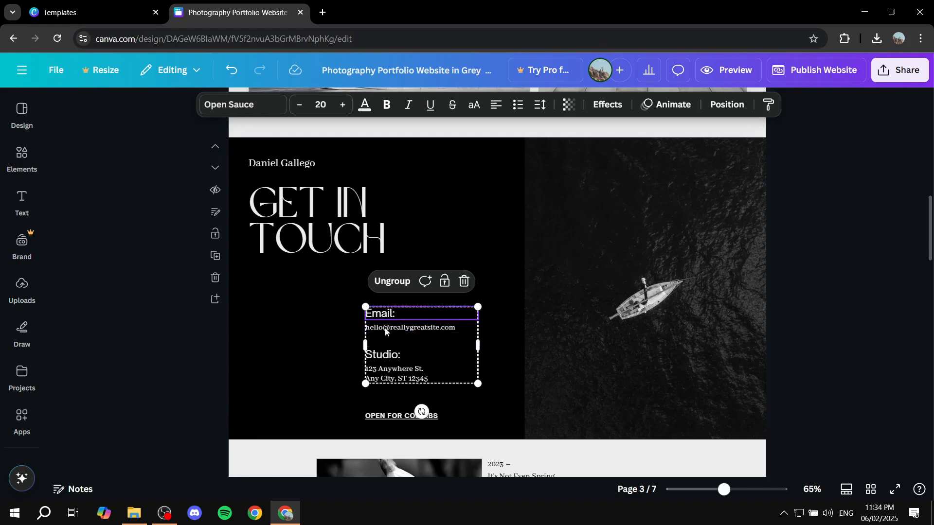
click(385, 332)
click(383, 356)
click(386, 371)
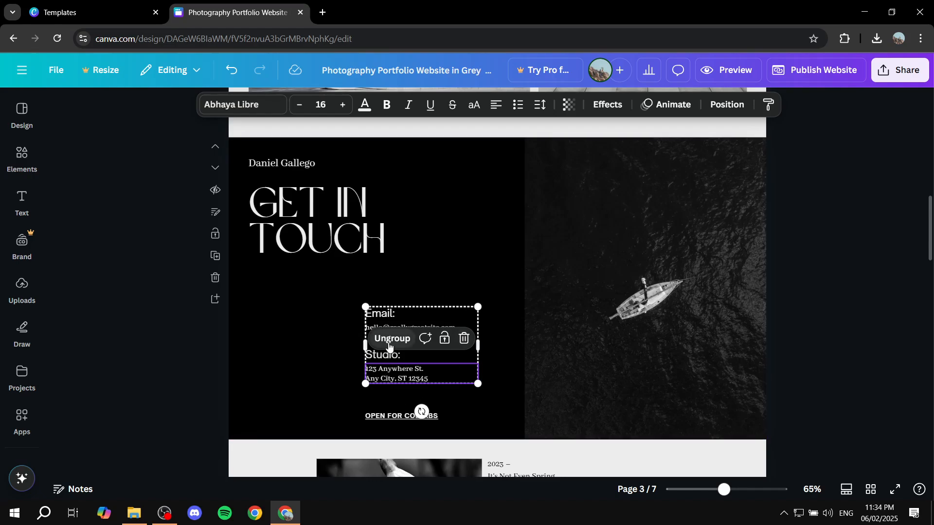
click(320, 283)
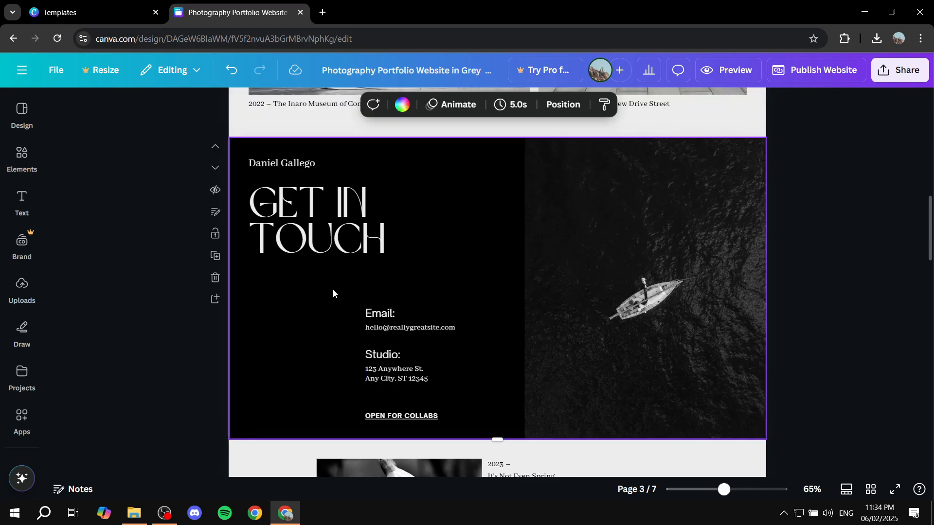
Step: Move the name and the GET IN TOUCH heading slightly up together as a temporary group, and ungroup them
drag(333, 293, 278, 151)
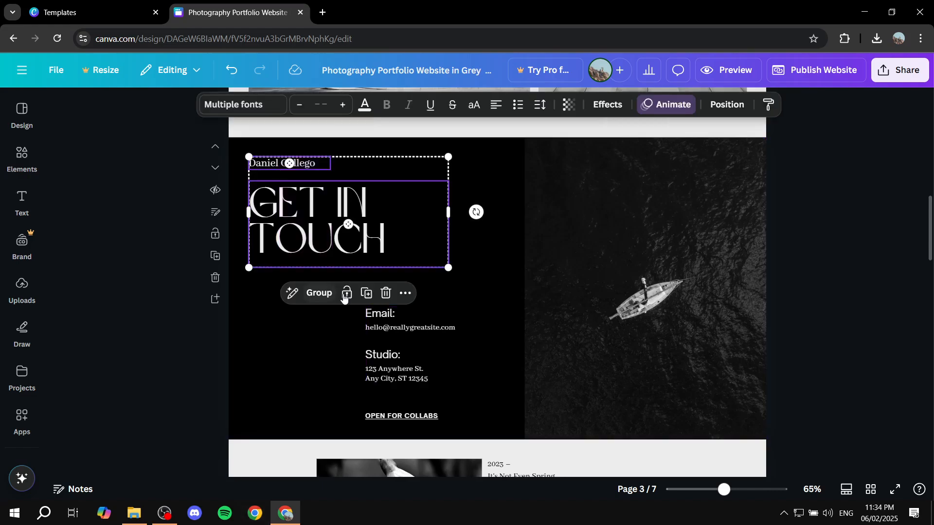
click(319, 294)
mouse_move(343, 213)
mouse_down()
mouse_move(466, 208)
mouse_move(644, 265)
mouse_move(335, 206)
mouse_move(344, 208)
mouse_move(341, 199)
mouse_up()
click(307, 283)
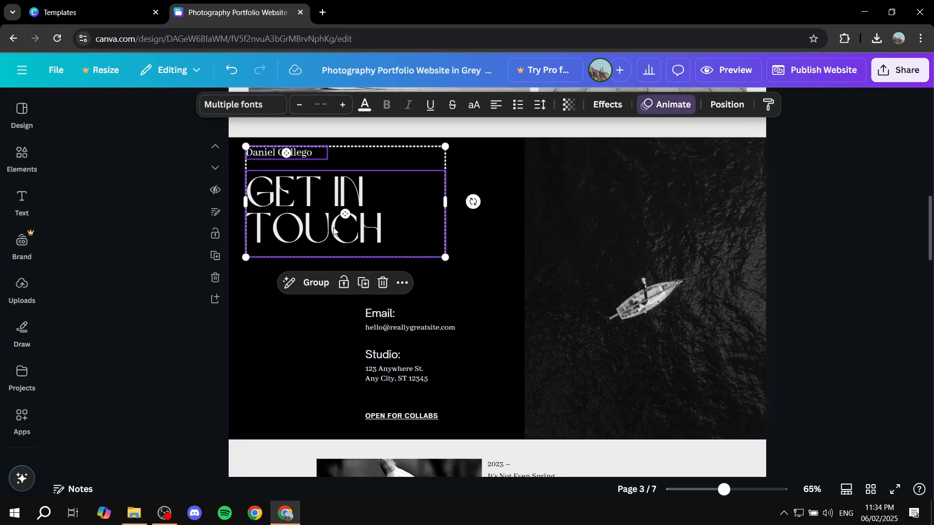
click(261, 326)
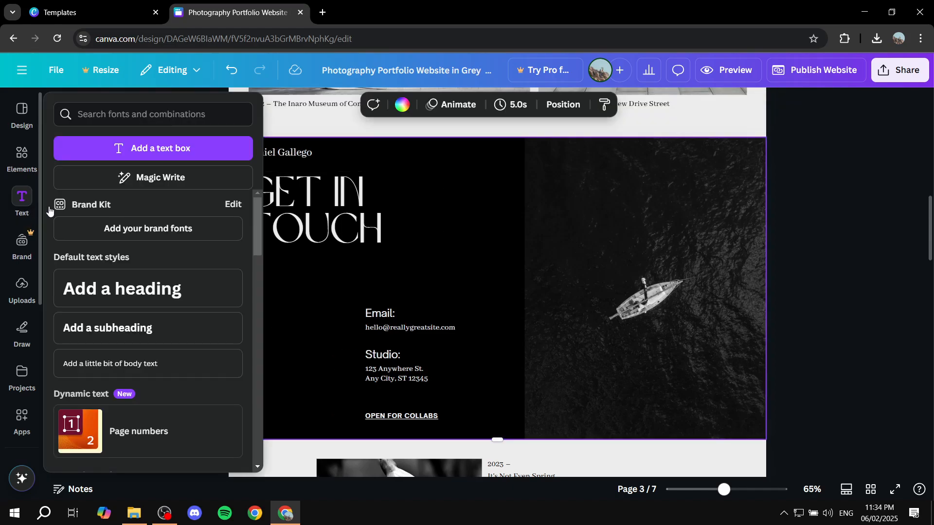
Step: Ungroup the email and studio contact details on the GET IN TOUCH page
click(384, 319)
double_click(383, 315)
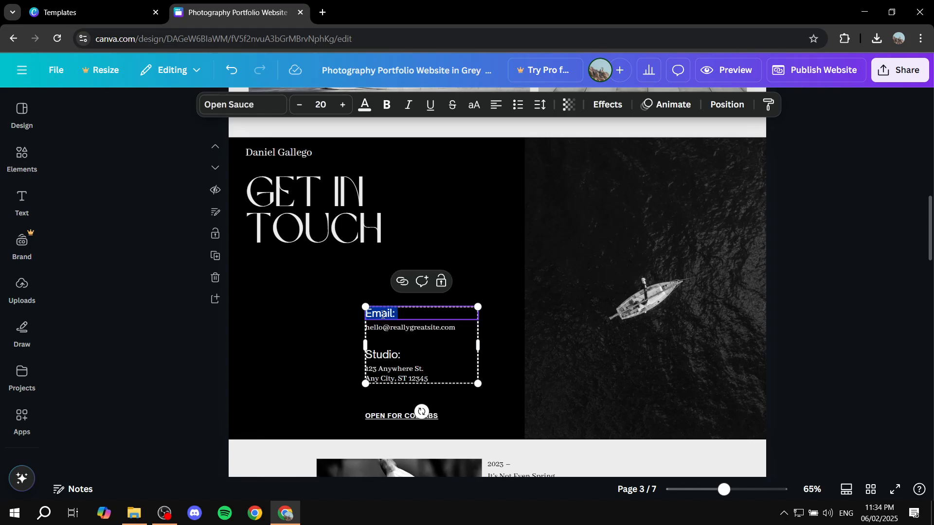
click(354, 333)
click(384, 317)
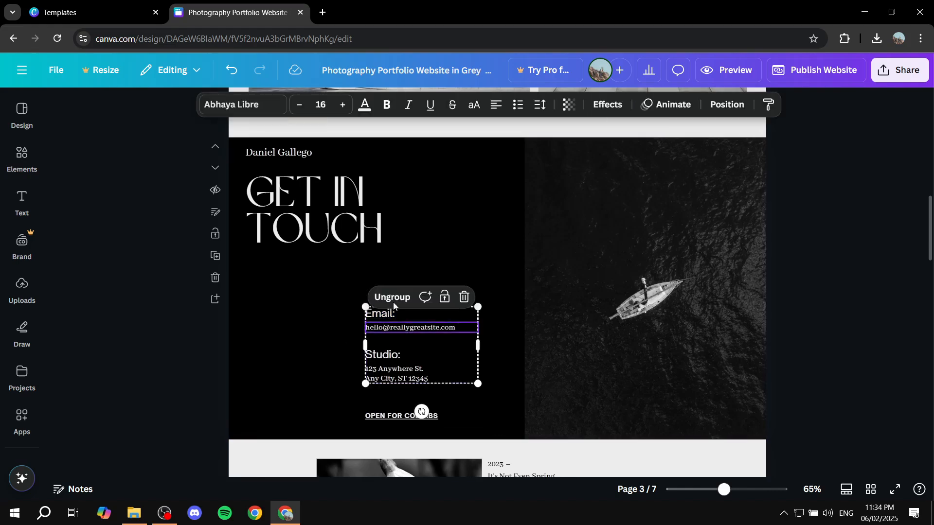
click(392, 281)
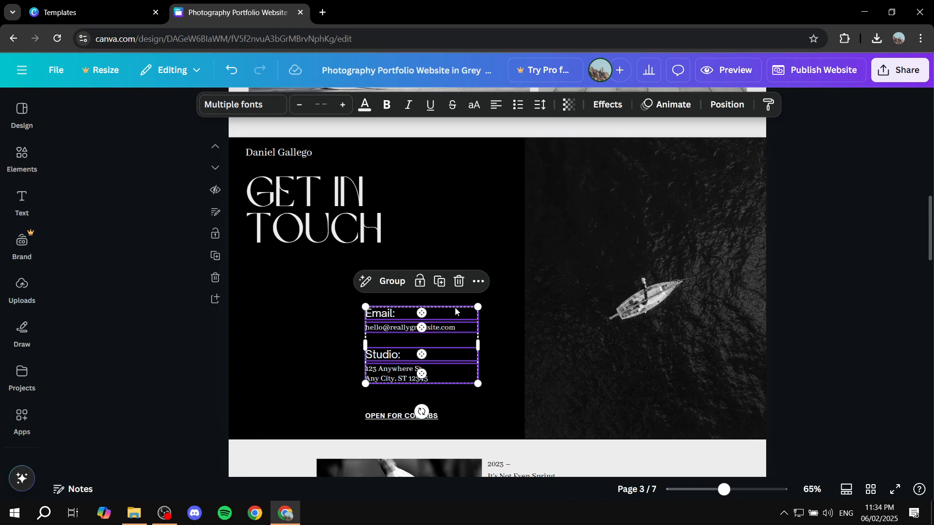
Step: Duplicate the Email: label, place the copy just below the studio address, and change its text to GOOGLE.COM
click(328, 328)
click(419, 313)
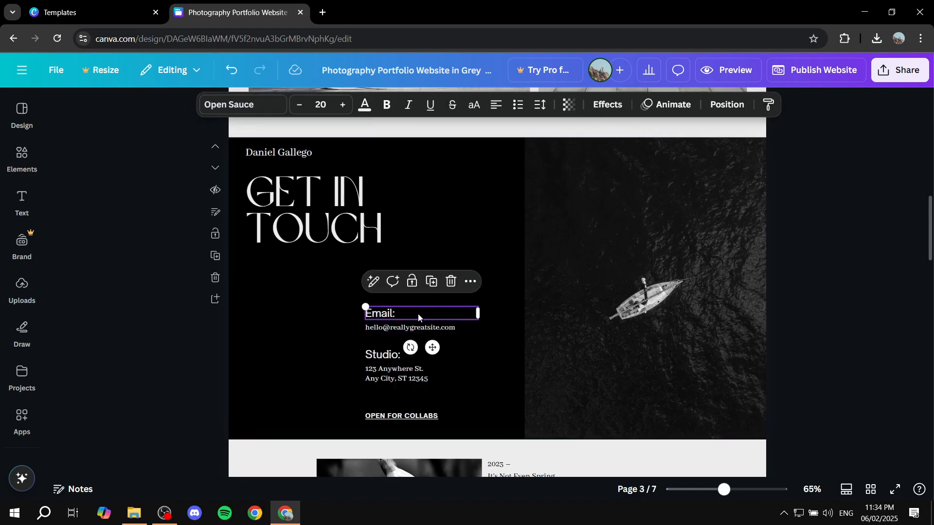
click(430, 284)
drag(448, 323, 436, 398)
double_click(440, 401)
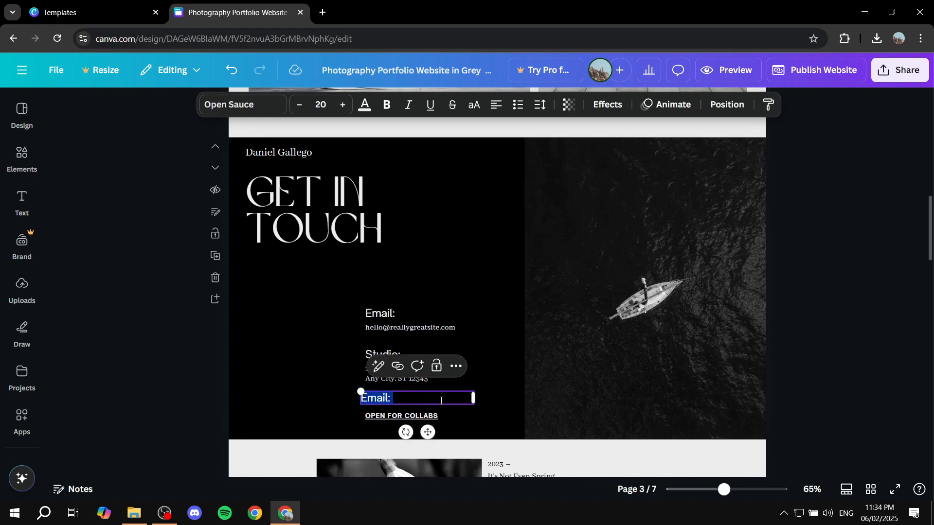
text(GOOGLE.CO)
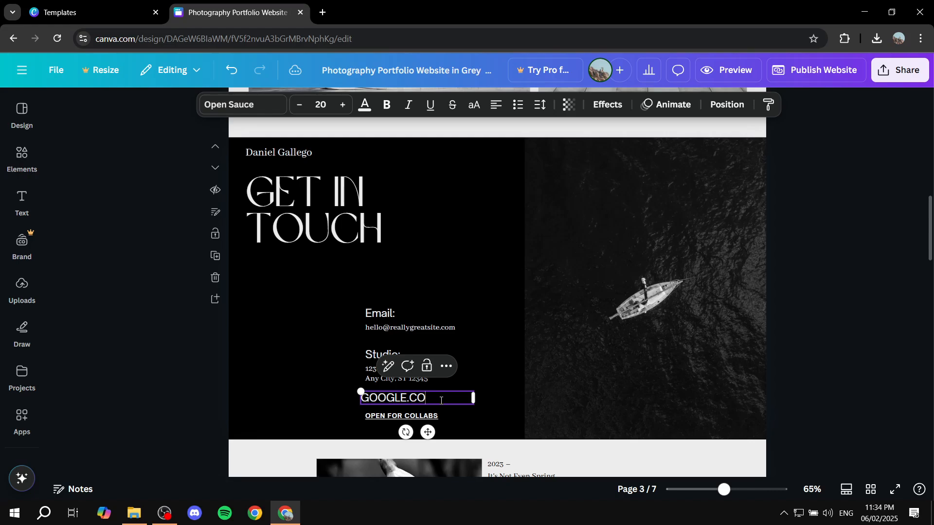
text(M)
Step: Reduce the GOOGLE.COM text to size 18 and align its left edge with the contact details above it
click(300, 105)
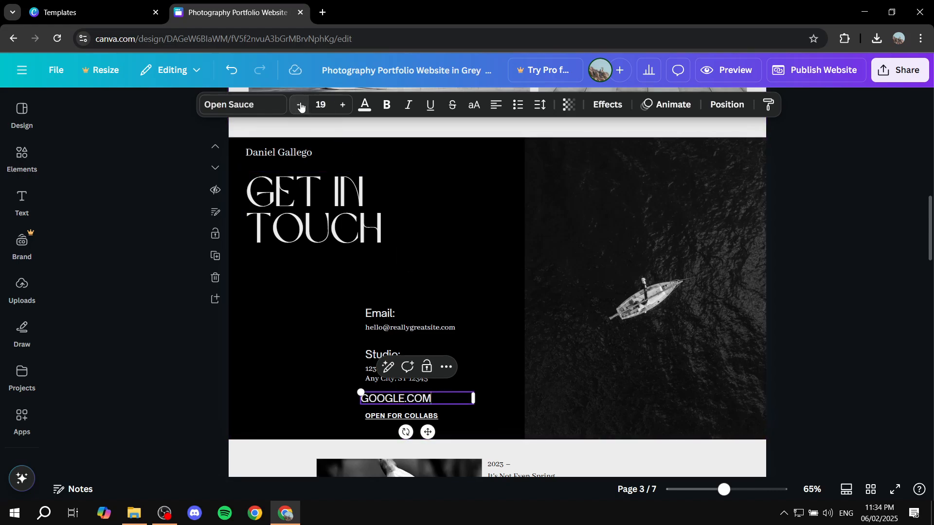
click(300, 106)
click(354, 331)
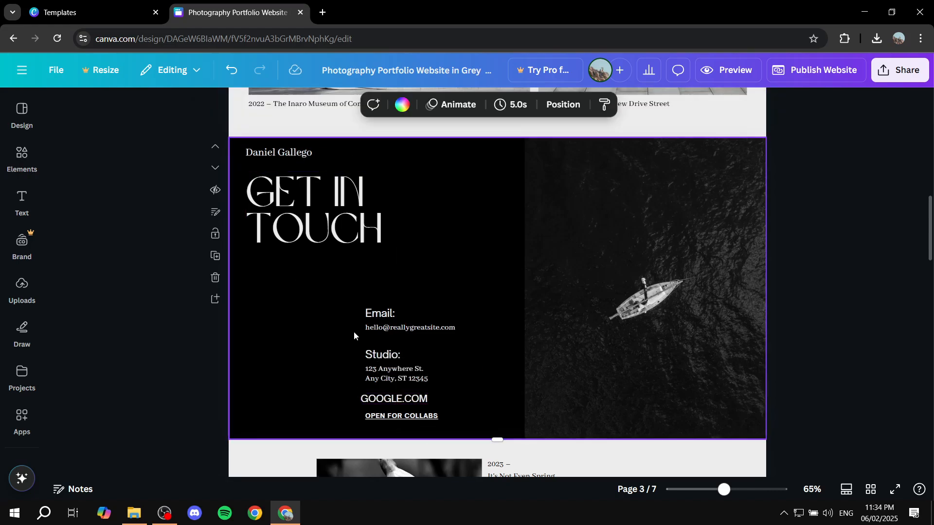
click(414, 400)
drag(415, 400, 419, 400)
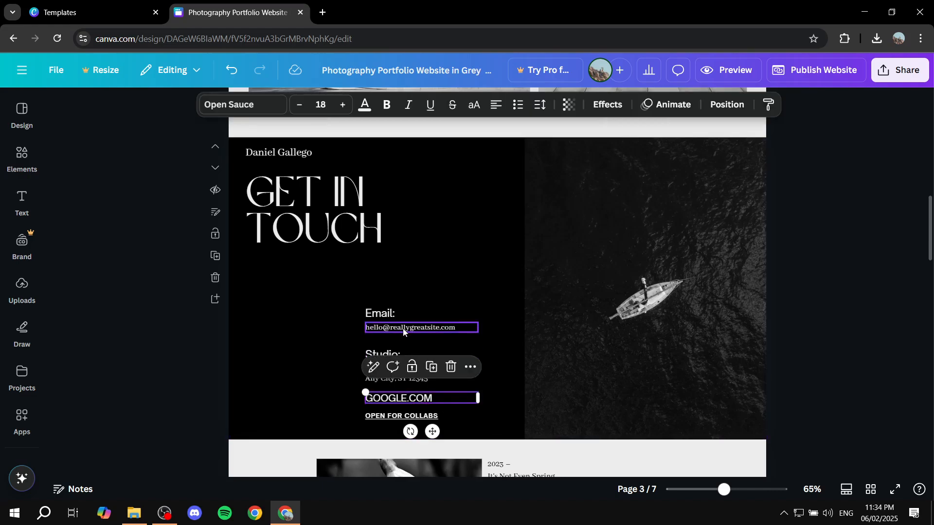
click(346, 346)
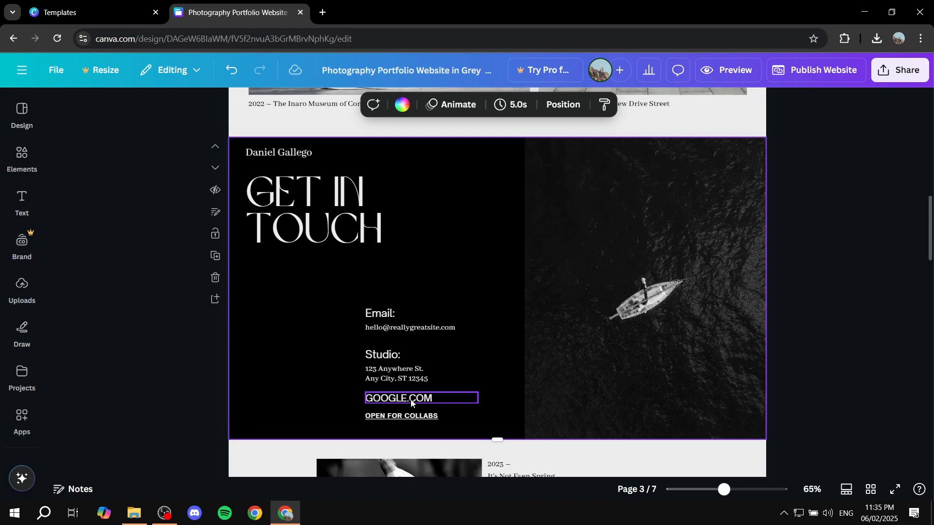
Step: Link the email address text under the Email: label to that same email address
double_click(428, 329)
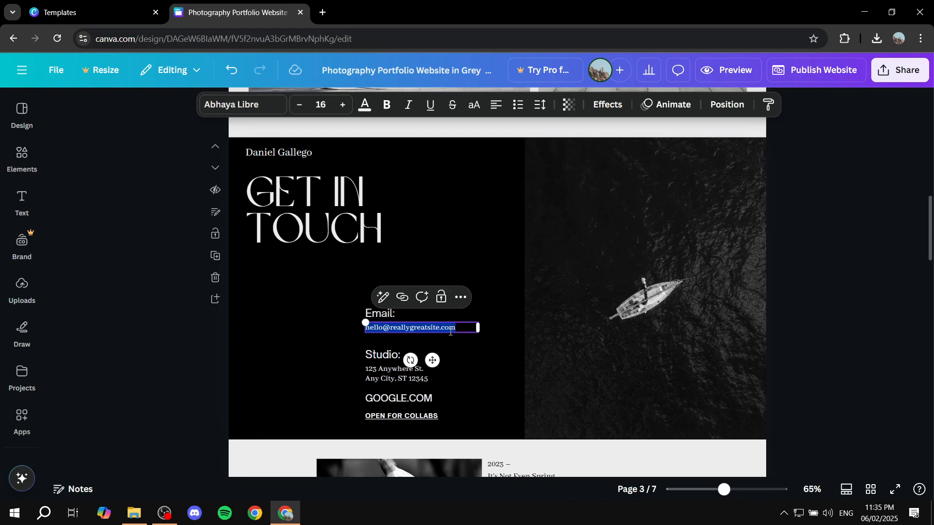
click(464, 327)
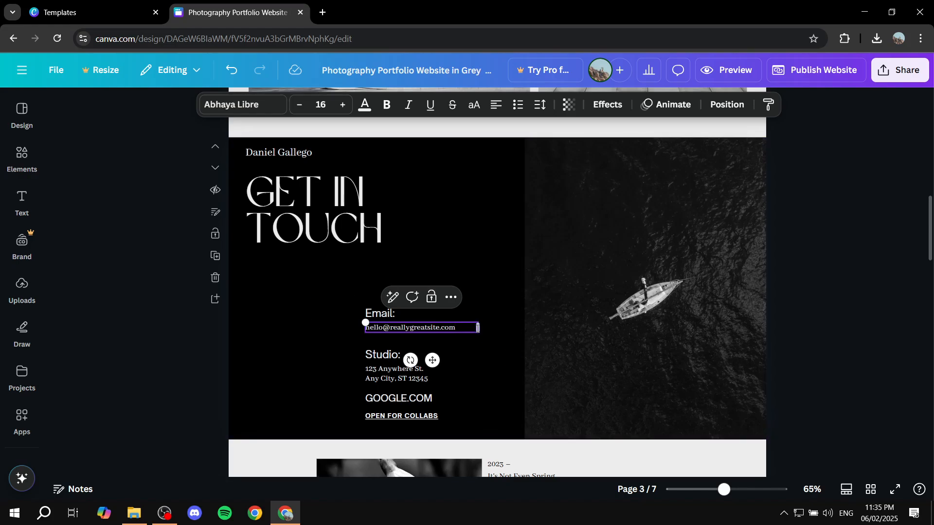
click(469, 346)
click(461, 328)
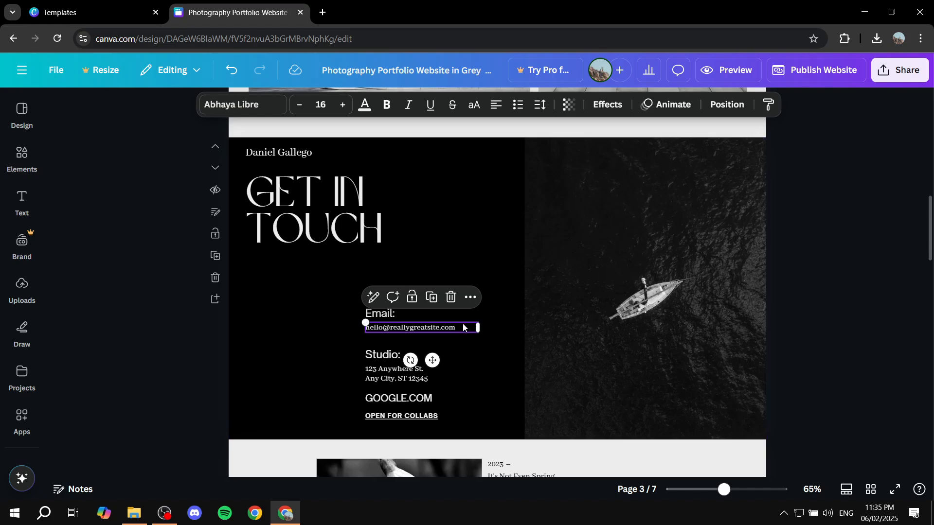
double_click(460, 327)
key(ctrl+c)
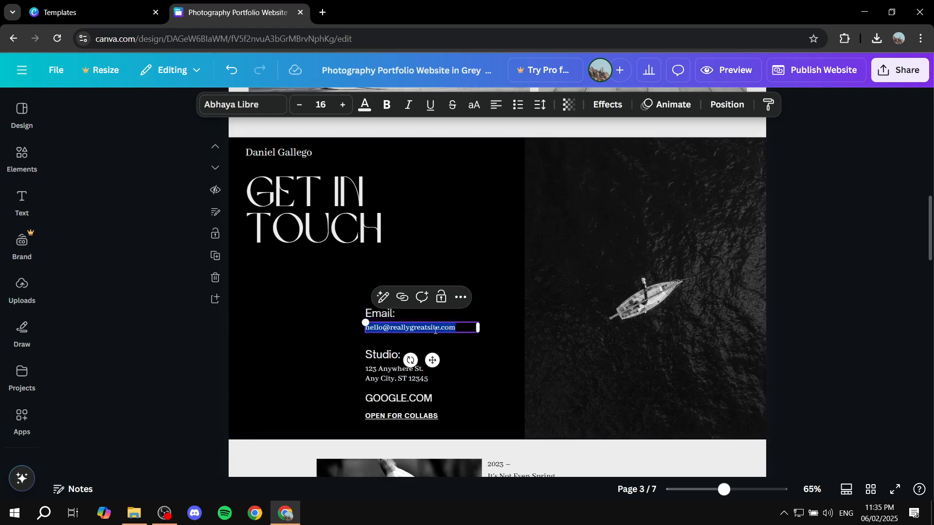
click(403, 297)
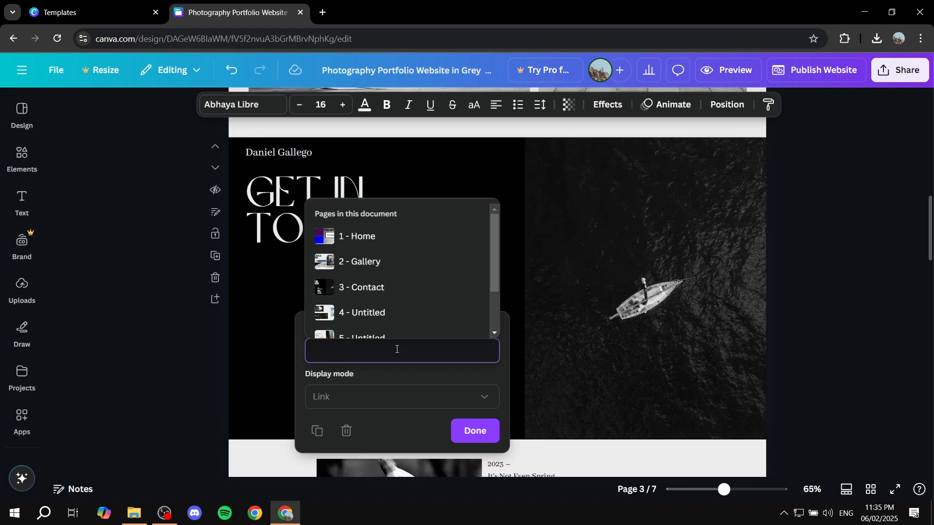
key(ctrl+v)
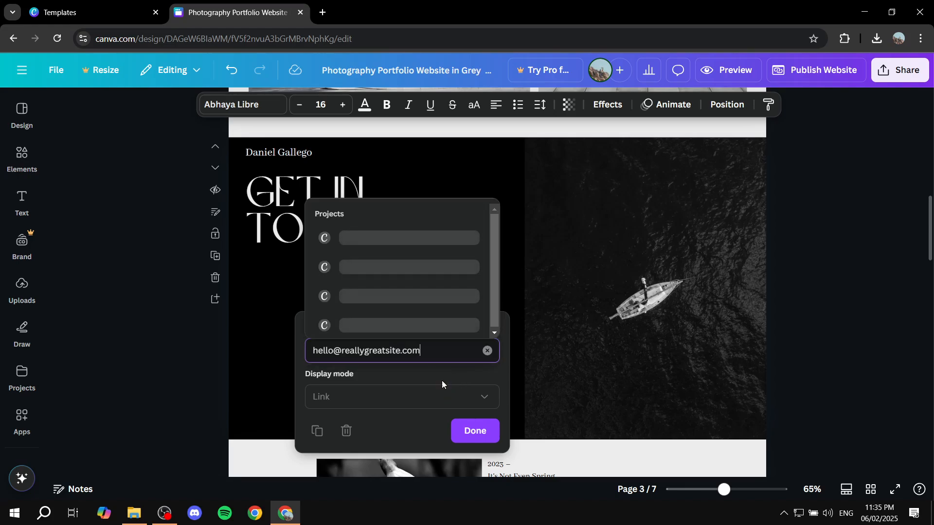
key(Return)
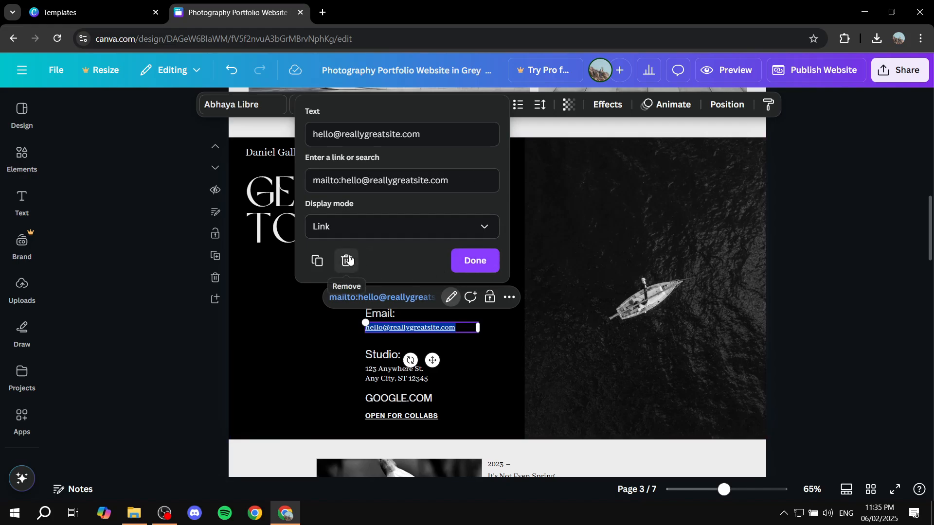
click(458, 256)
click(492, 295)
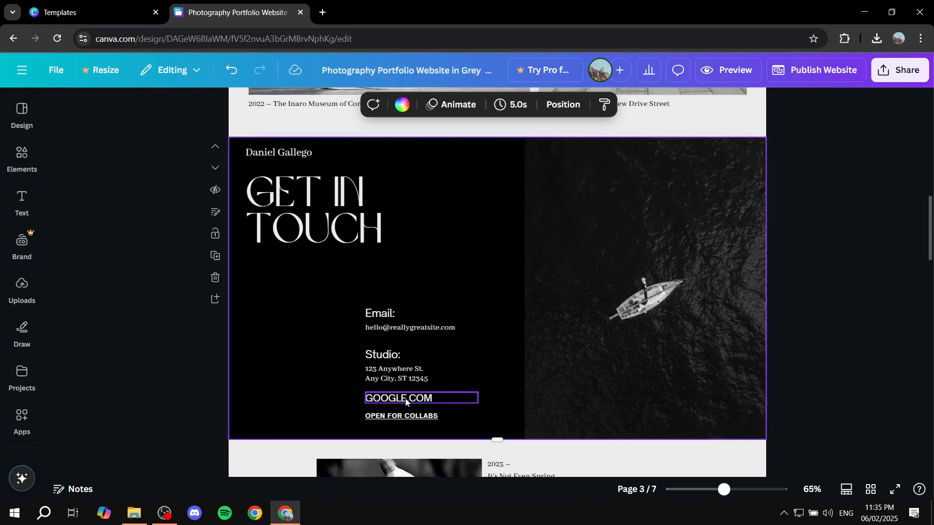
Step: Link the whole GOOGLE.COM text to the web address GOOGLE.COM
click(436, 398)
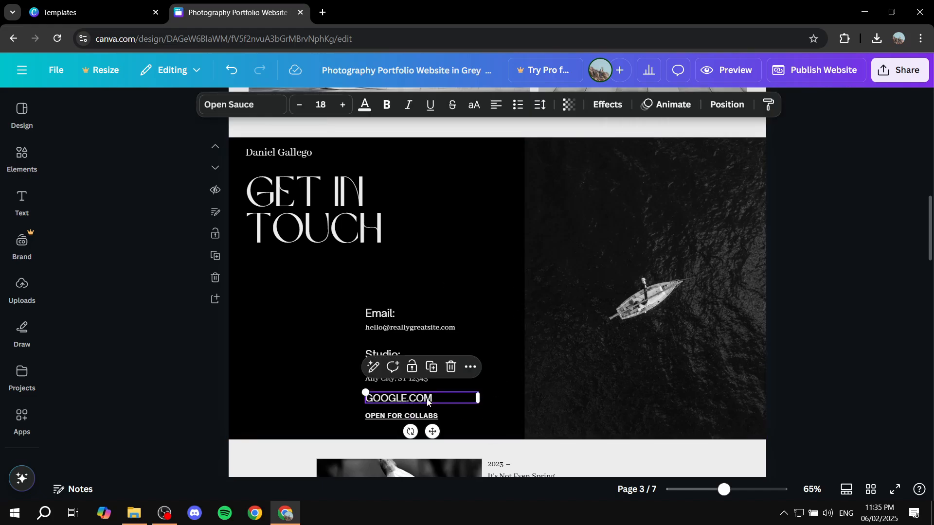
double_click(427, 399)
drag(434, 398, 365, 399)
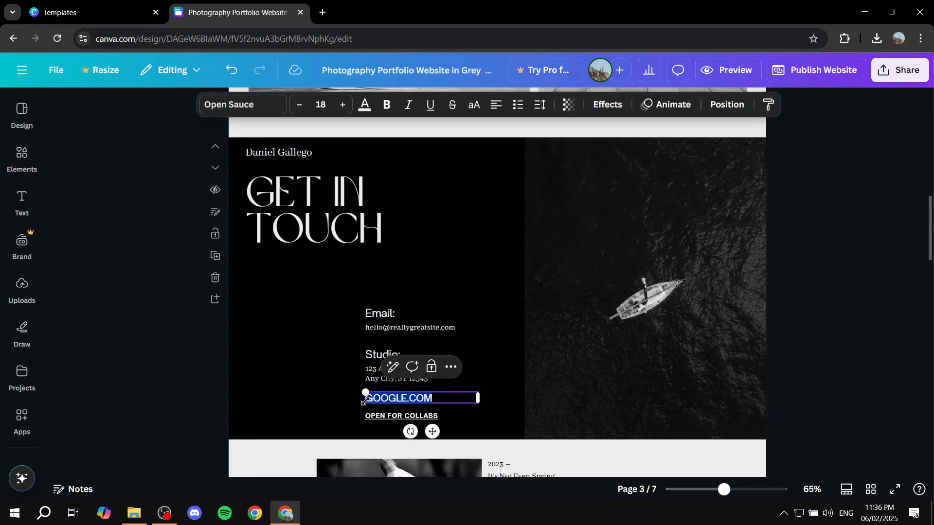
click(407, 370)
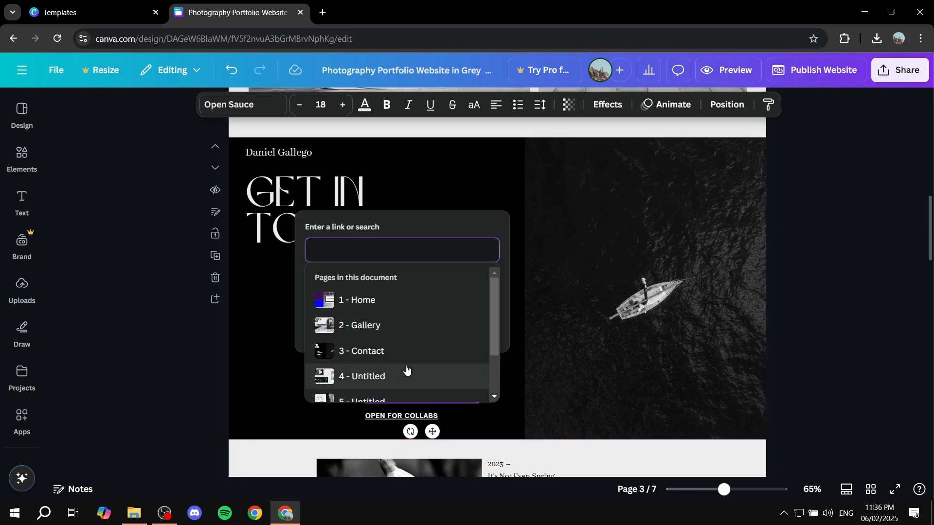
text(GOOGLE.CO)
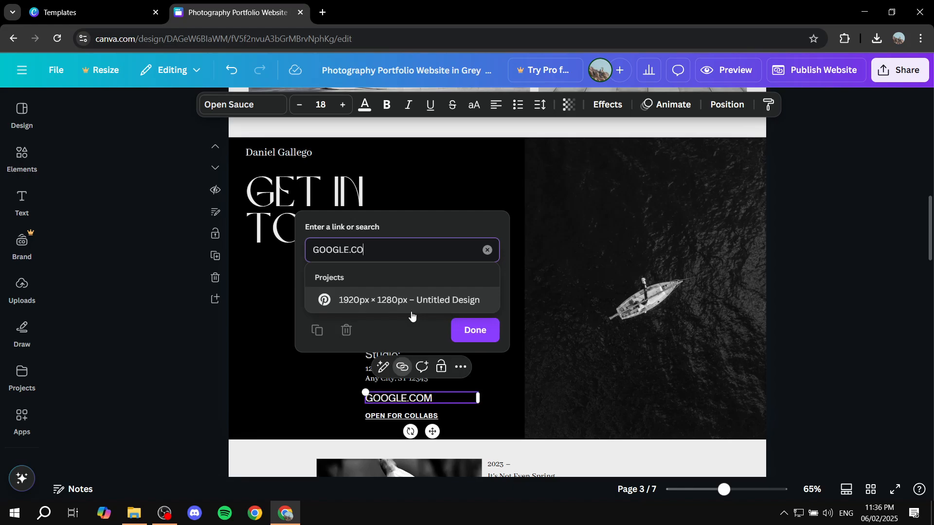
text(M)
click(470, 331)
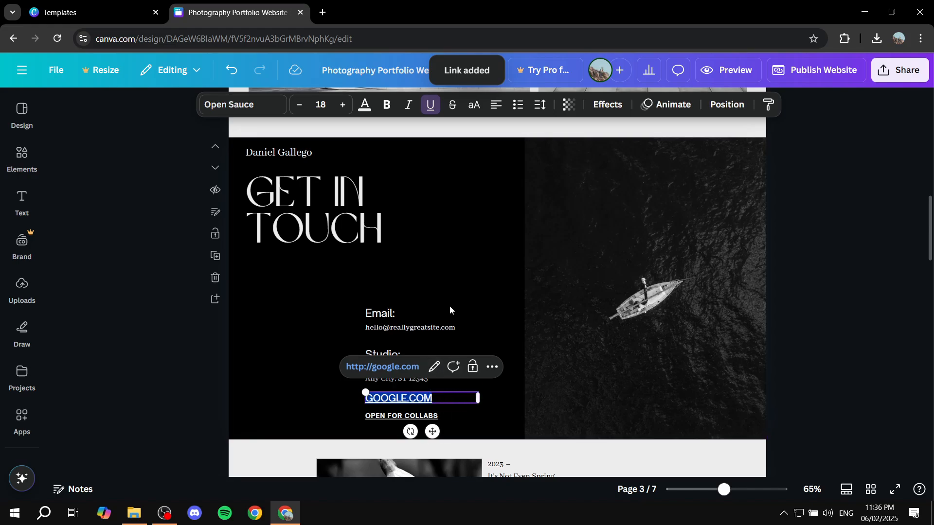
Step: Remove the underline from the GOOGLE.COM link and set its text color to blue #004FE9
click(432, 106)
click(364, 104)
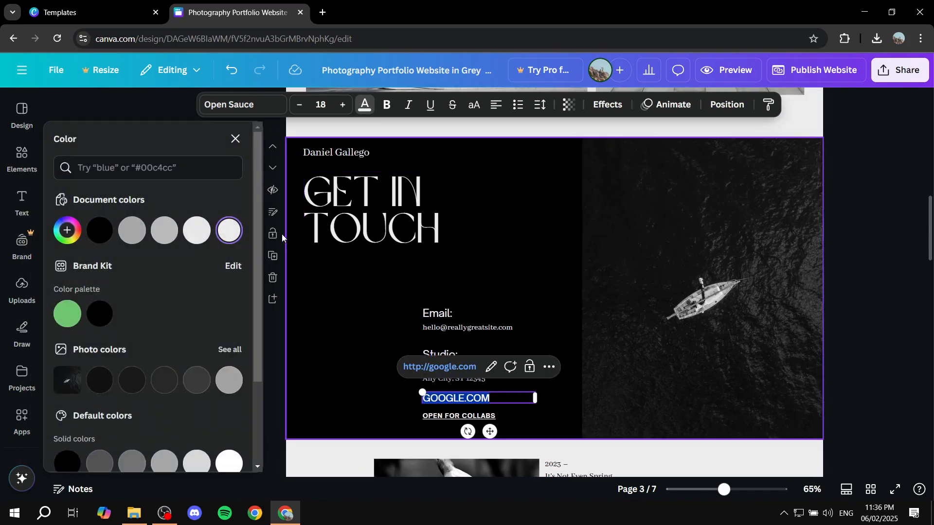
click(67, 231)
click(158, 287)
click(229, 267)
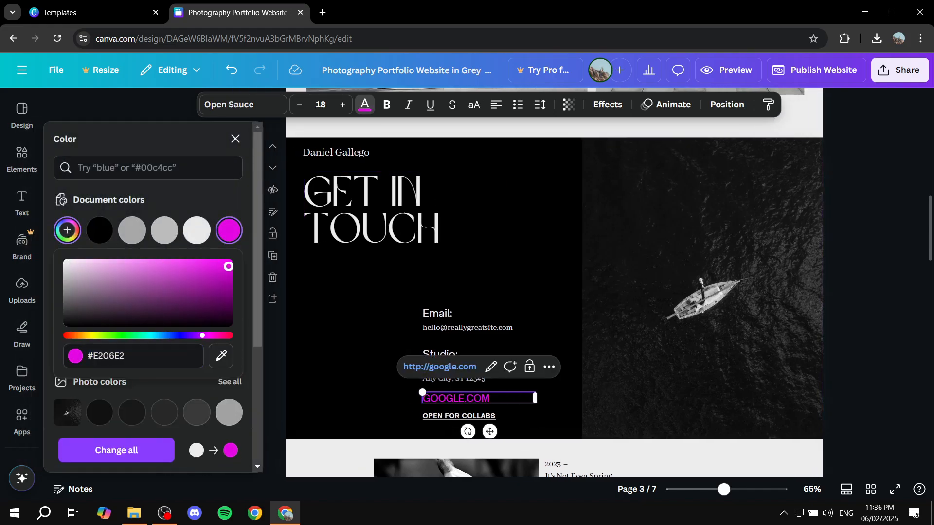
drag(228, 267, 289, 265)
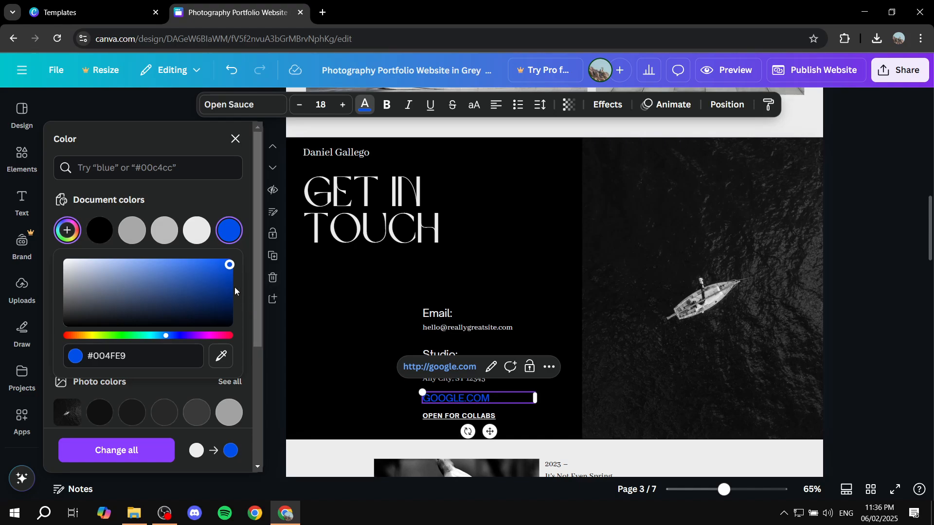
click(407, 388)
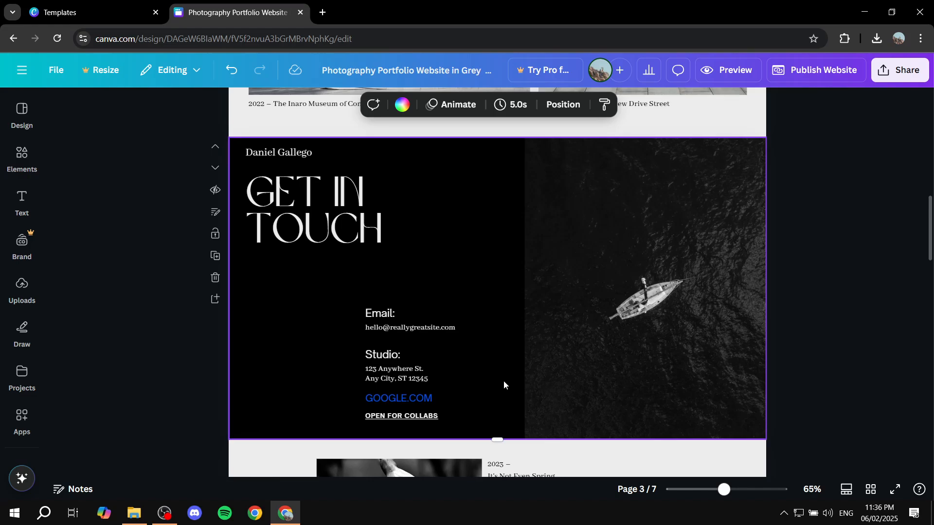
Step: Replace the purple image on the first page with the uploaded 3.9-second dark desktop video, and pause its playback
scroll(424, 300, down, 8)
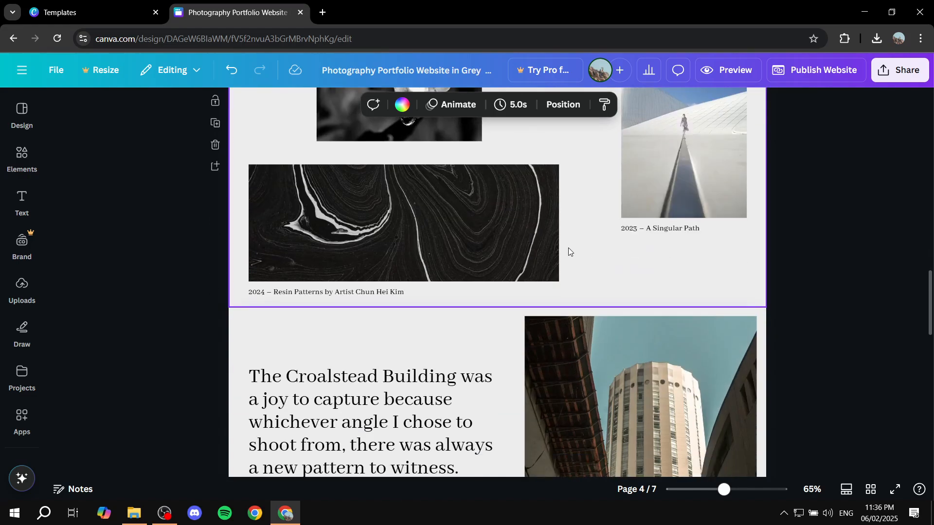
scroll(568, 247, down, 15)
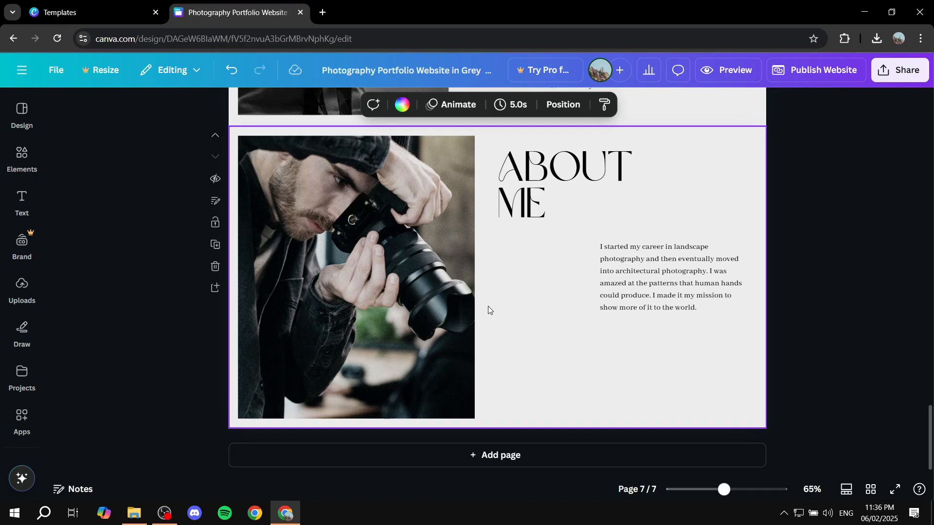
scroll(600, 321, up, 20)
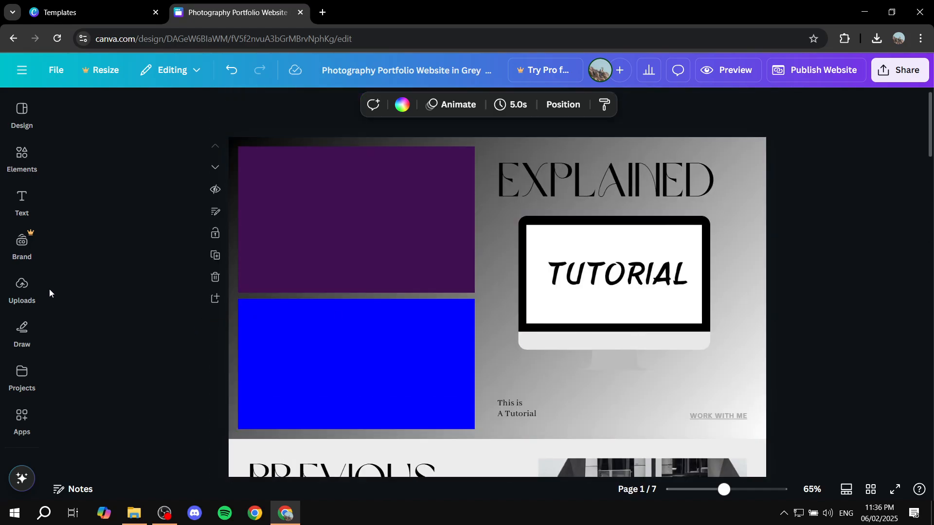
click(24, 289)
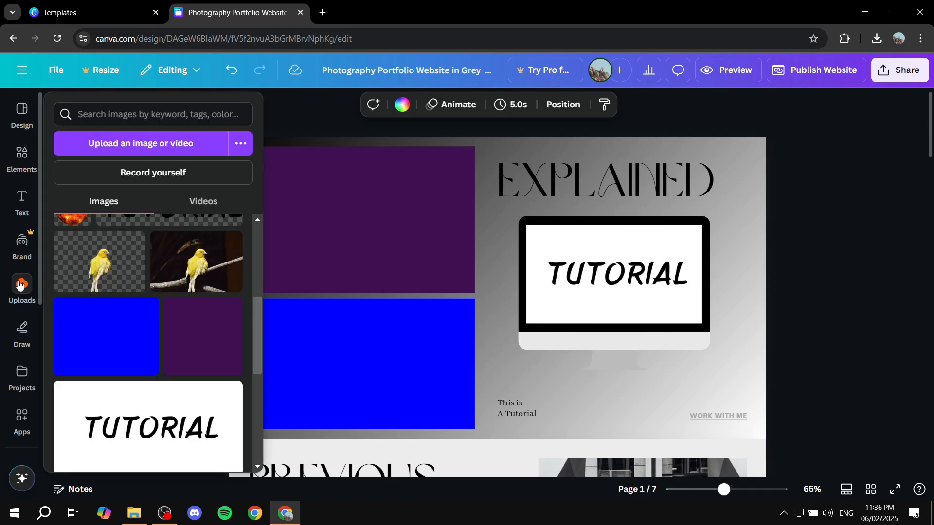
click(188, 203)
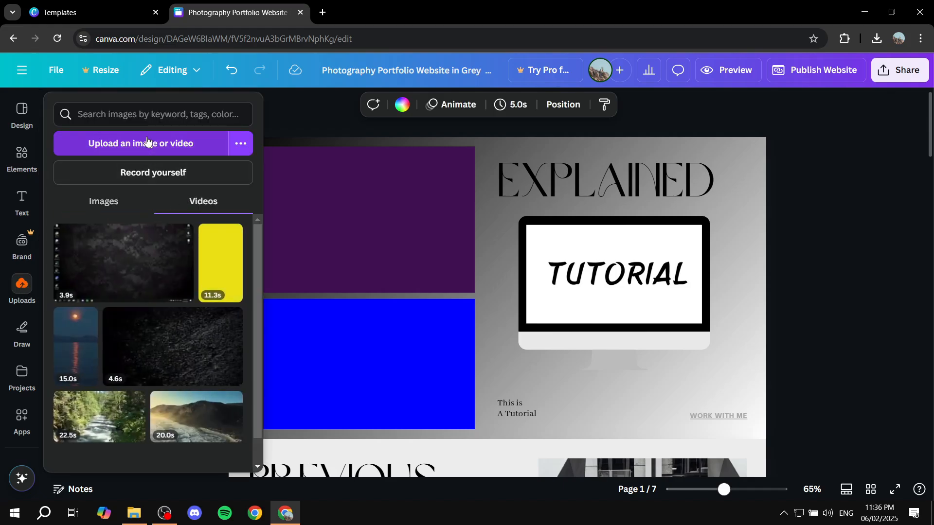
drag(106, 262, 464, 274)
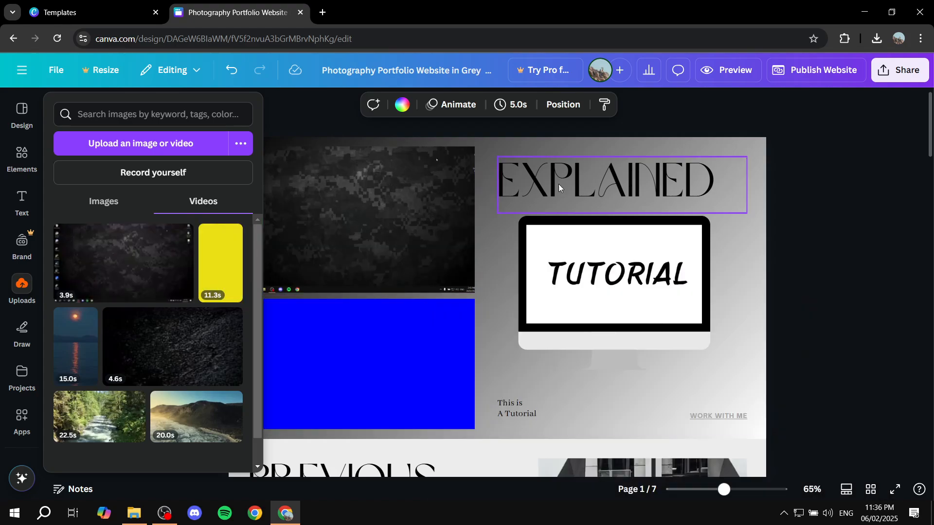
click(401, 231)
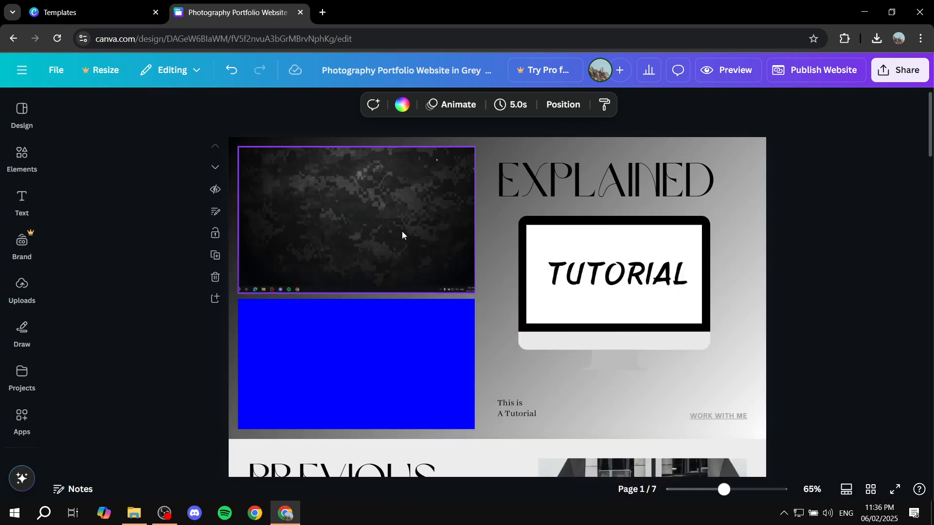
click(357, 220)
click(21, 288)
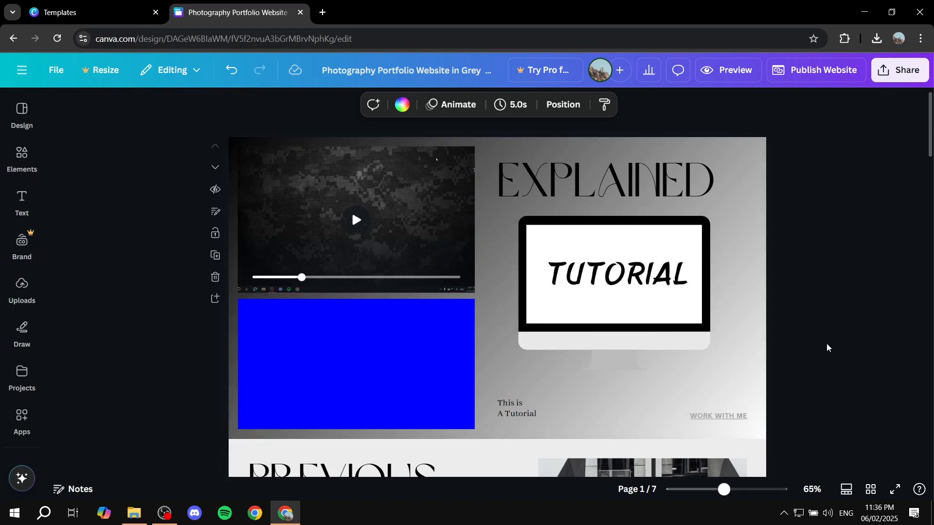
scroll(526, 275, down, 20)
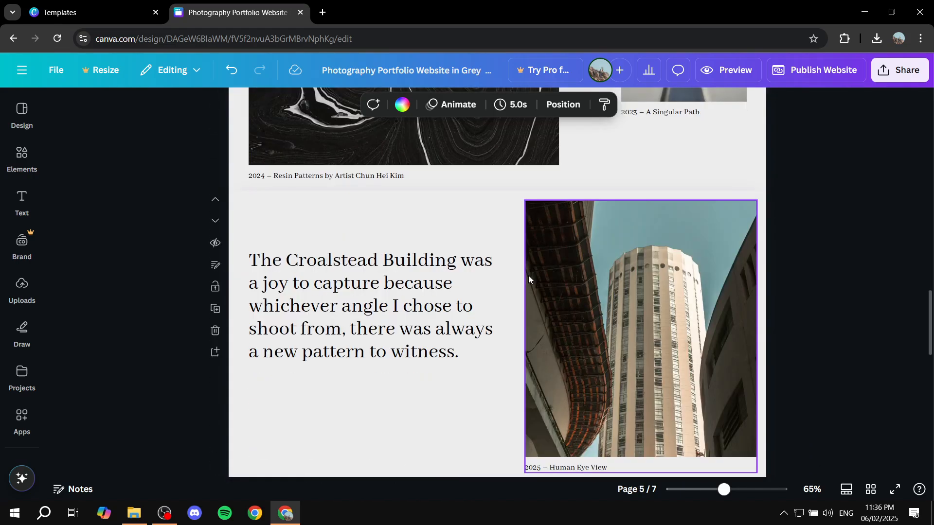
scroll(528, 275, down, 10)
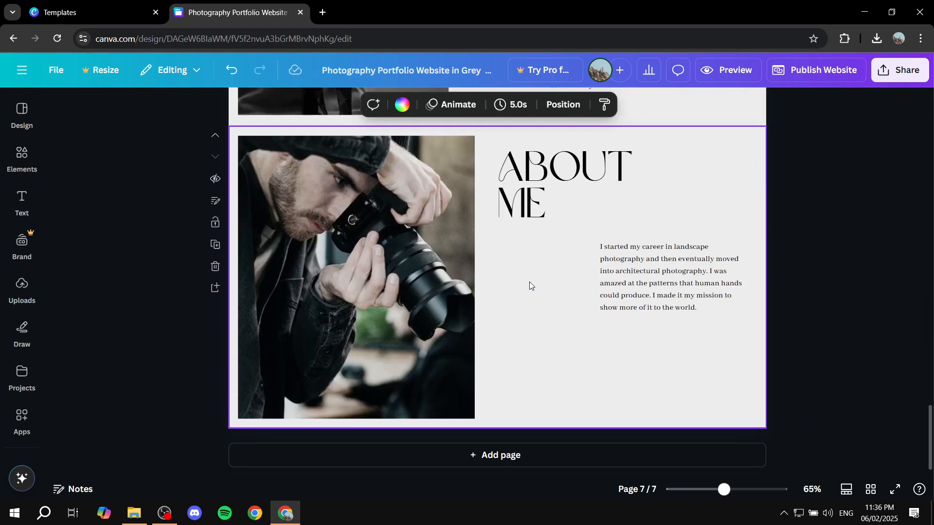
scroll(529, 282, up, 14)
scroll(529, 282, up, 20)
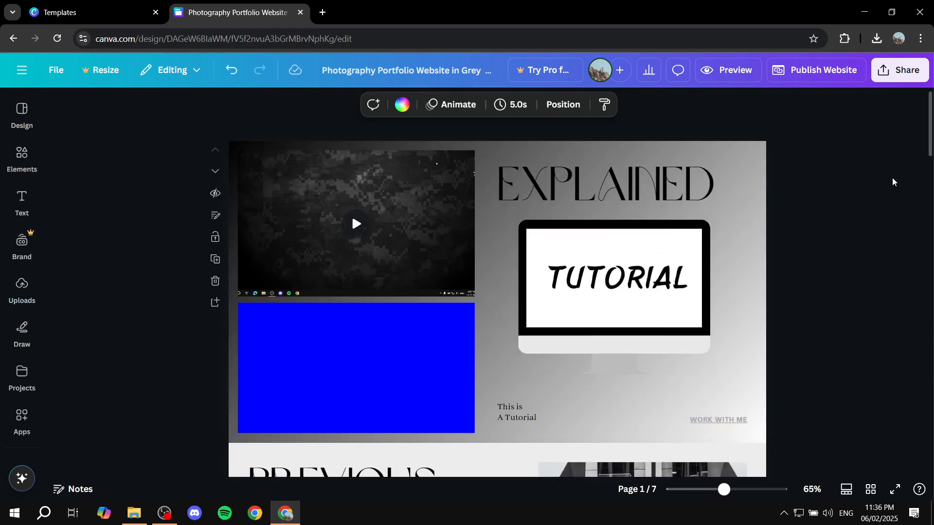
Step: Review the website's publishing options, including the editable website URL and the publish settings for browser tab and description
click(846, 71)
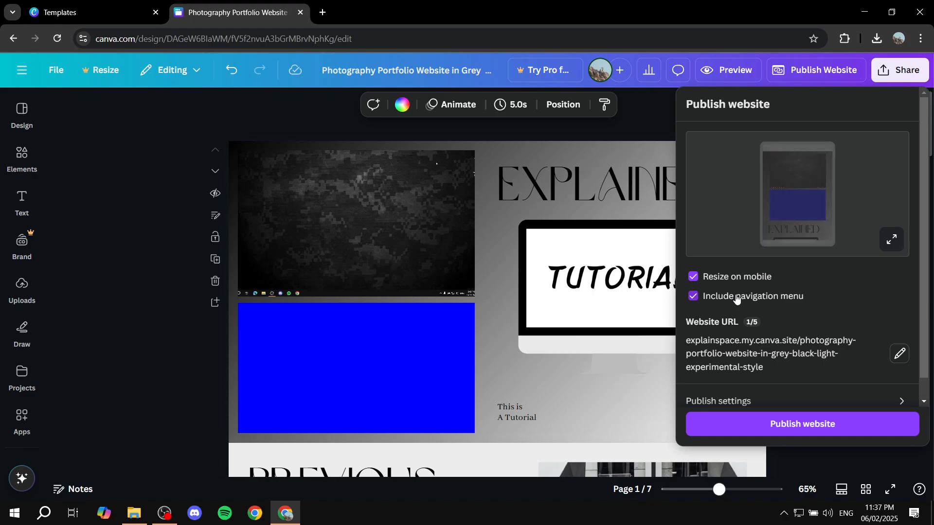
scroll(889, 337, down, 1)
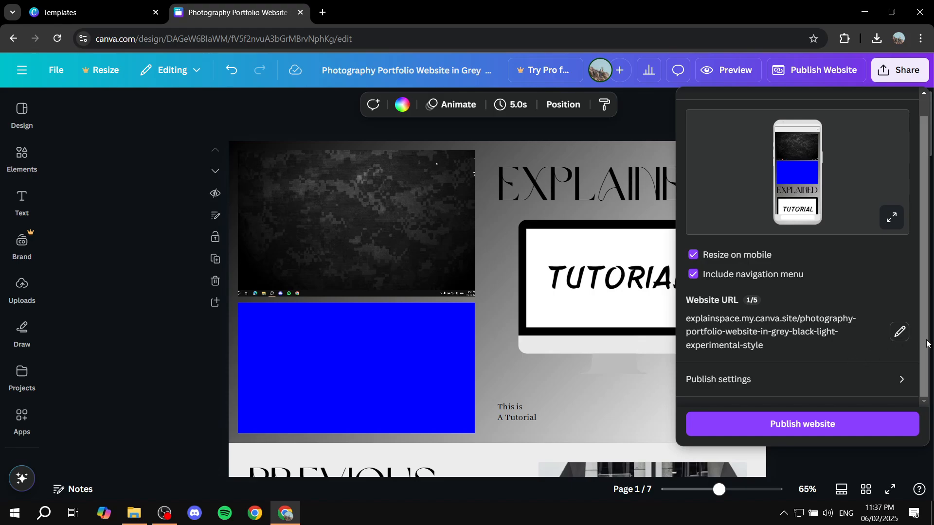
click(899, 331)
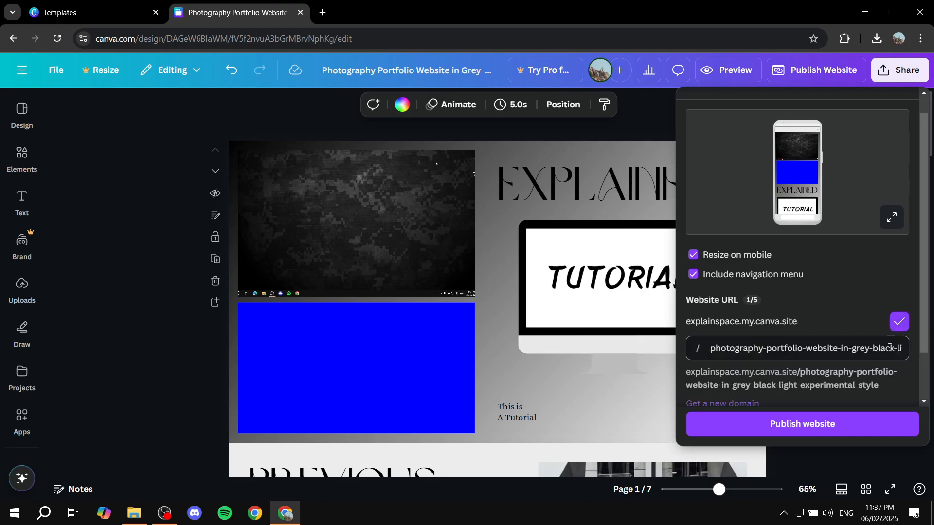
click(899, 321)
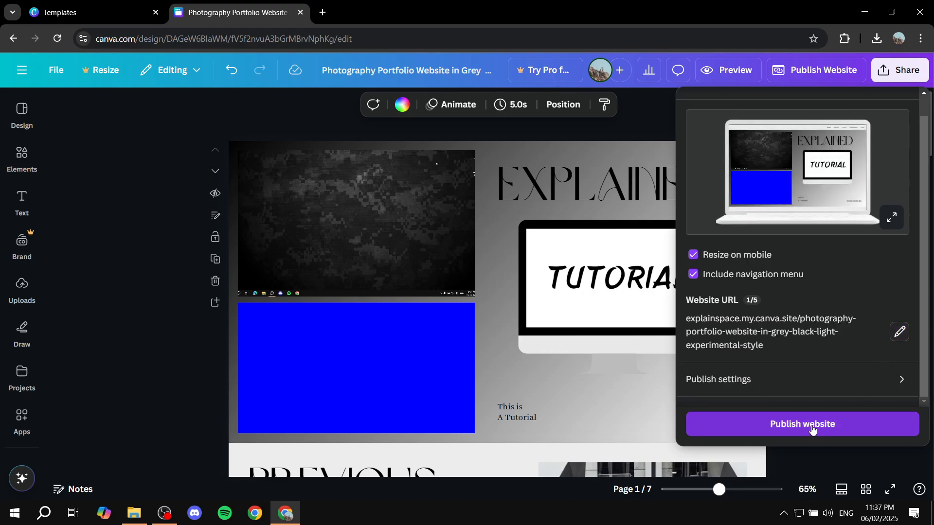
click(738, 383)
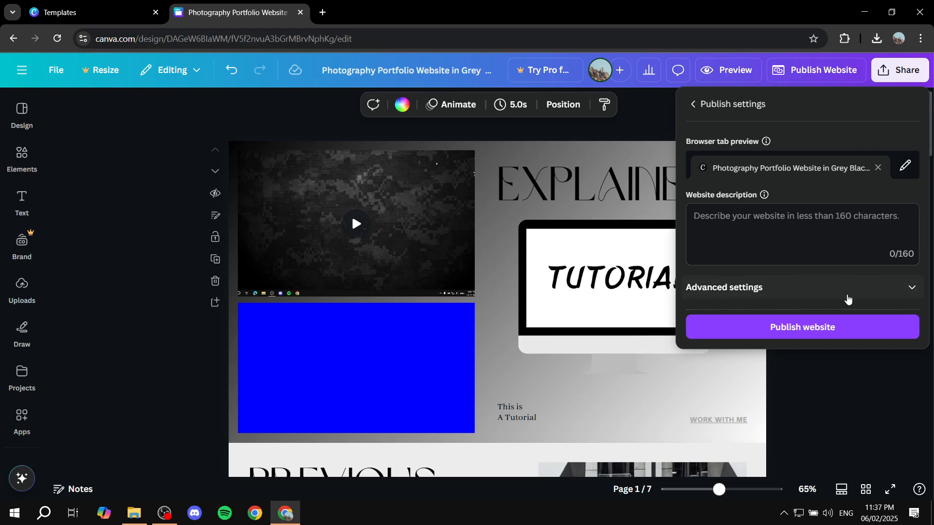
click(694, 104)
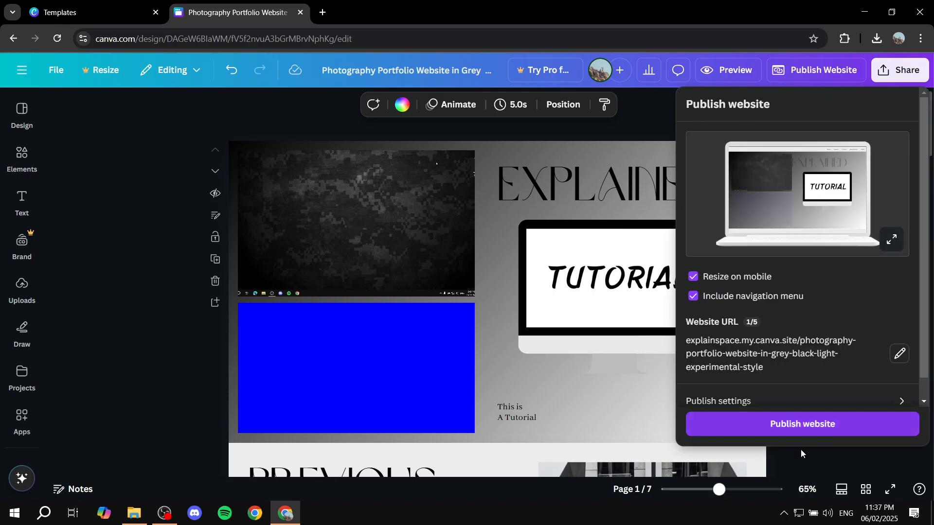
Step: Start publishing the website with the current options, and cancel while the design is being prepared
click(788, 423)
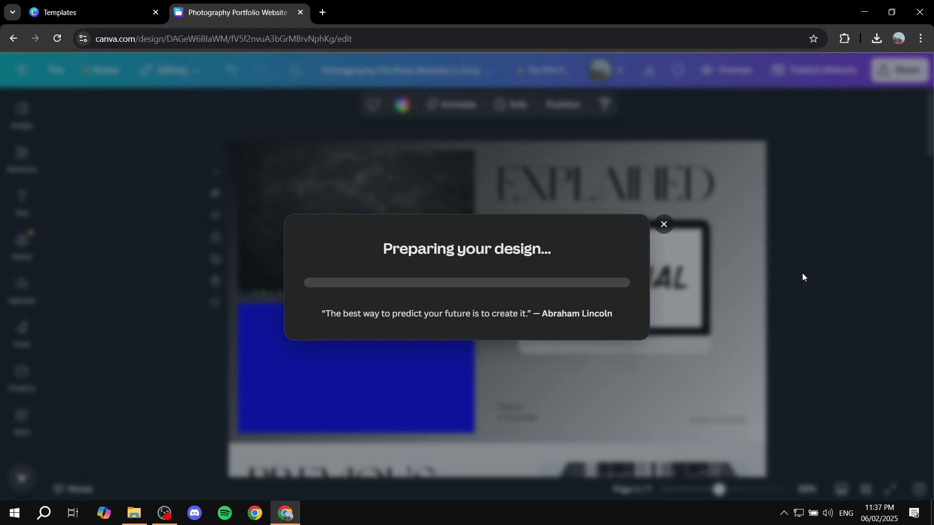
click(670, 224)
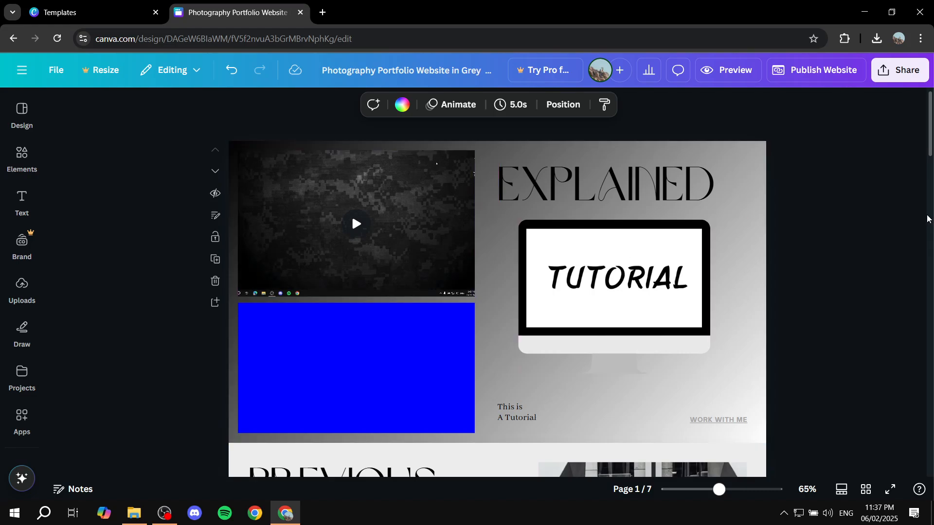
scroll(870, 236, down, 5)
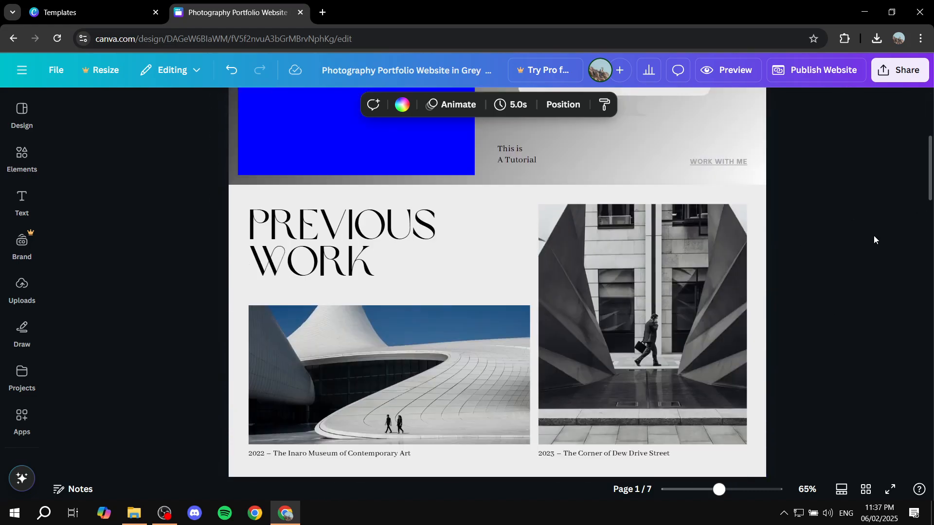
scroll(874, 235, down, 5)
scroll(871, 238, up, 8)
scroll(682, 197, up, 1)
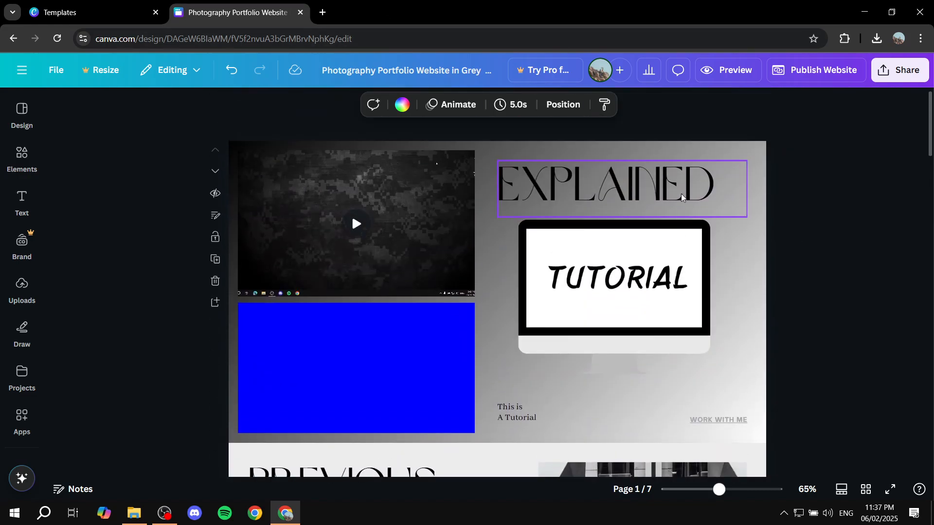